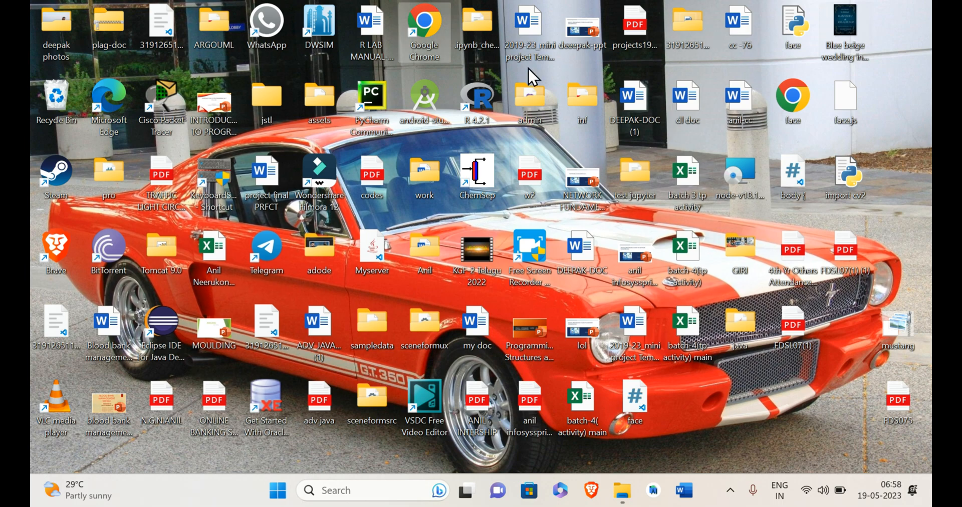
Open Google Chrome, search for "geogebra 3d" and open the GeoGebra 3D Calculator result
{"action": "double_click", "coordinate": [424, 29]}
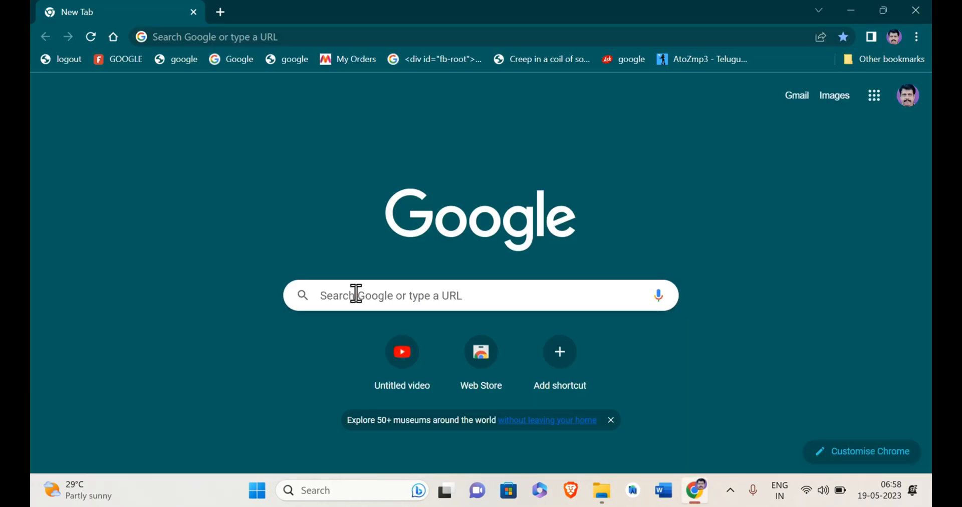
{"action": "left_click", "coordinate": [357, 294]}
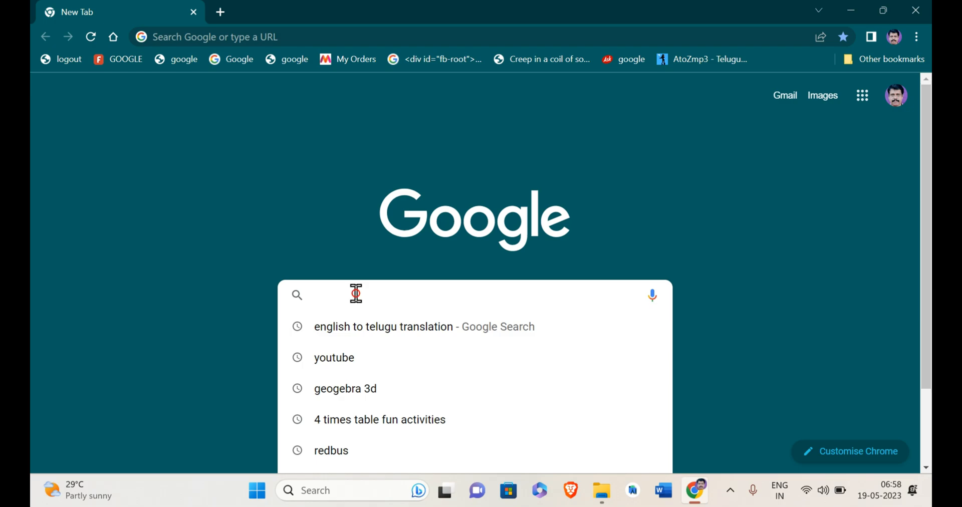
{"action": "type", "text": "geogebra"}
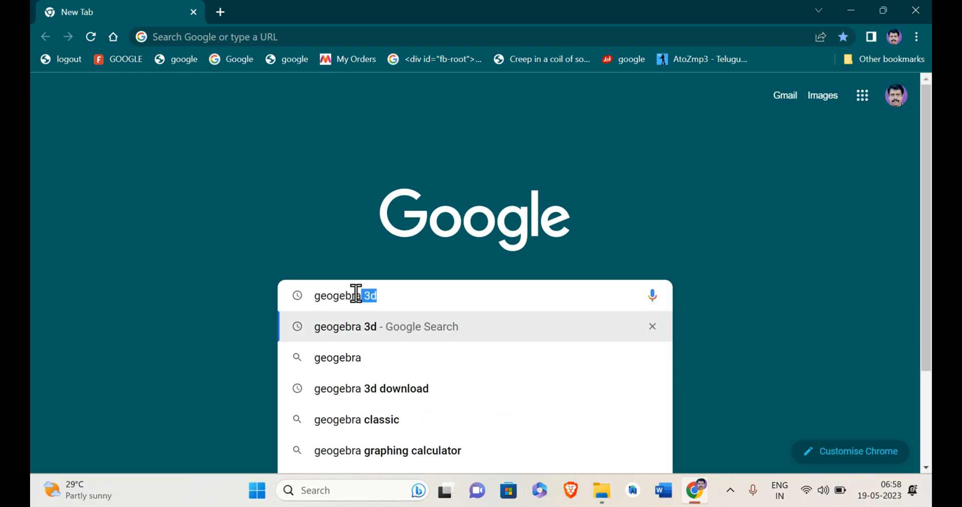
{"action": "left_click", "coordinate": [370, 331]}
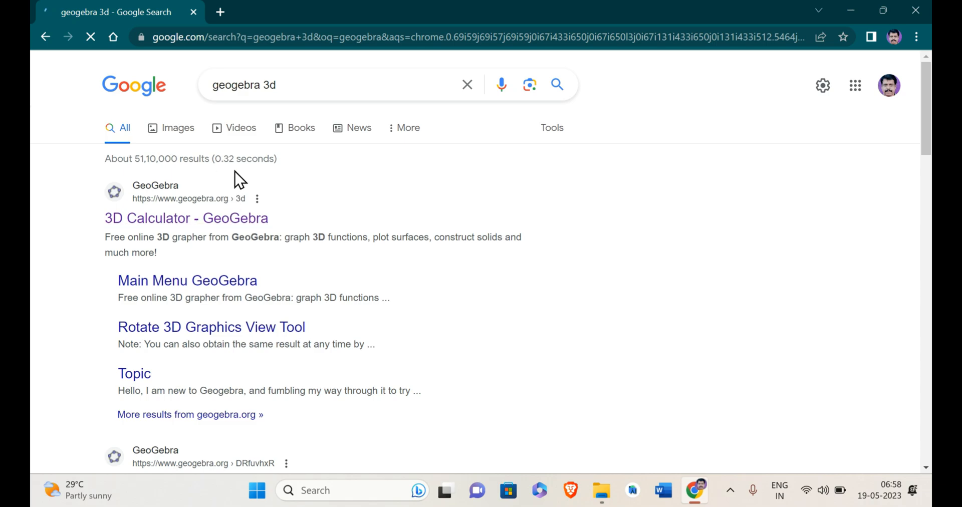
{"action": "left_click", "coordinate": [251, 221]}
{"action": "left_click", "coordinate": [255, 223]}
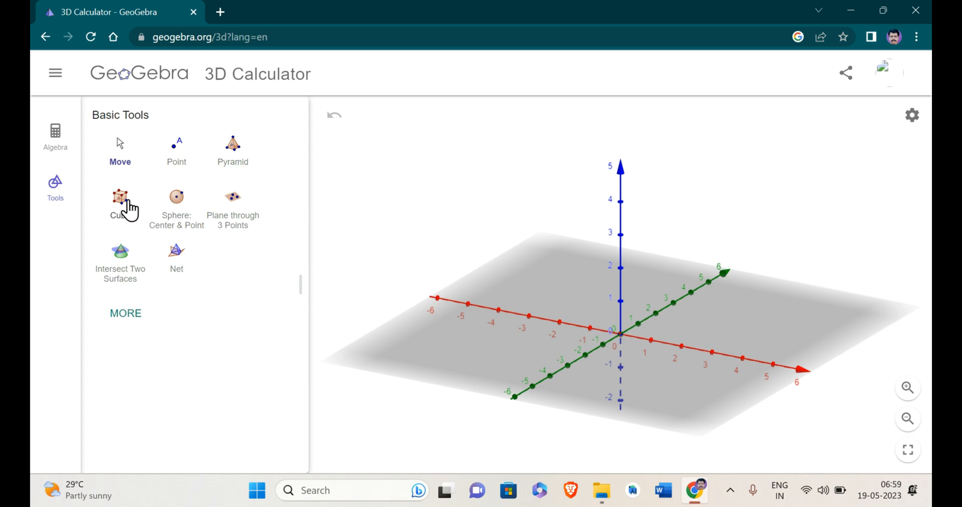
Expand the full tool list and build a triangular prism on the base plane near the origin with the Prism tool
{"action": "left_click", "coordinate": [132, 313]}
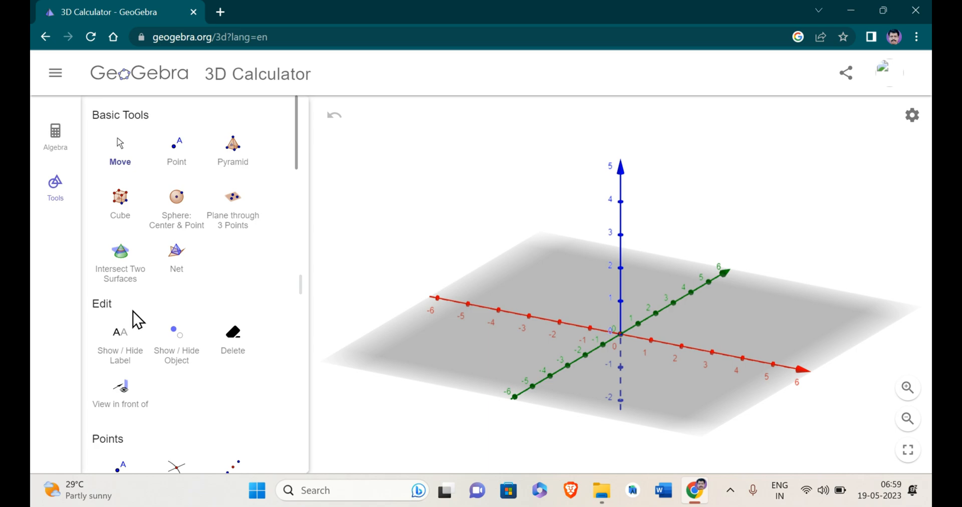
{"action": "scroll", "coordinate": [134, 320], "scroll_direction": "down", "scroll_amount": 10}
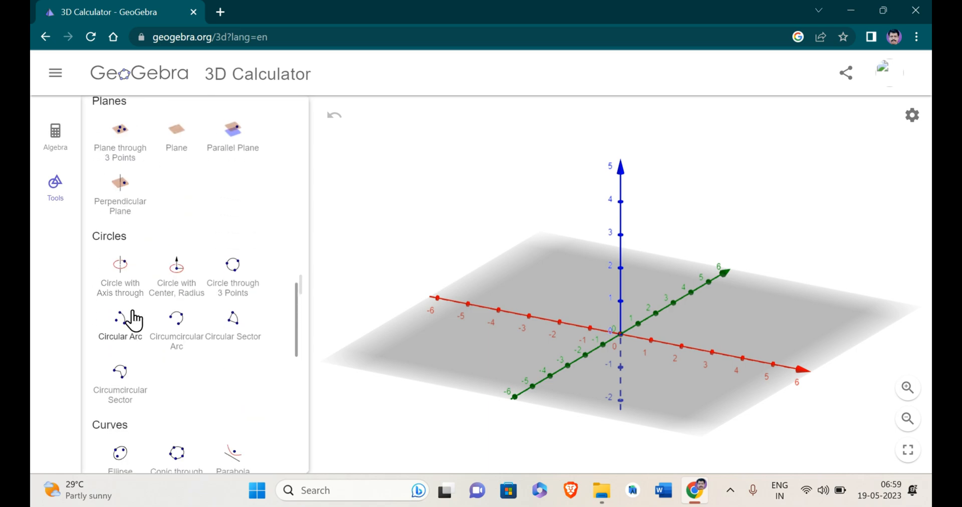
{"action": "scroll", "coordinate": [133, 319], "scroll_direction": "up", "scroll_amount": 3}
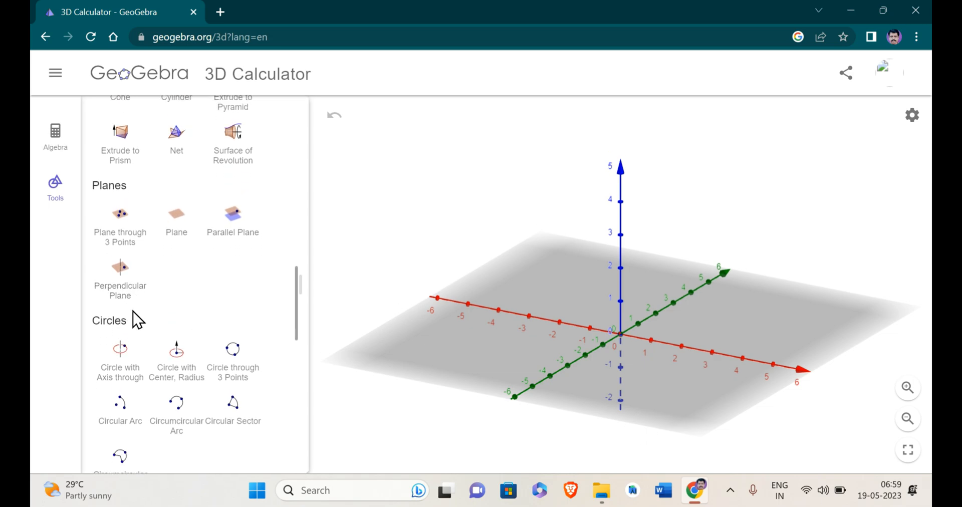
{"action": "scroll", "coordinate": [136, 320], "scroll_direction": "up", "scroll_amount": 5}
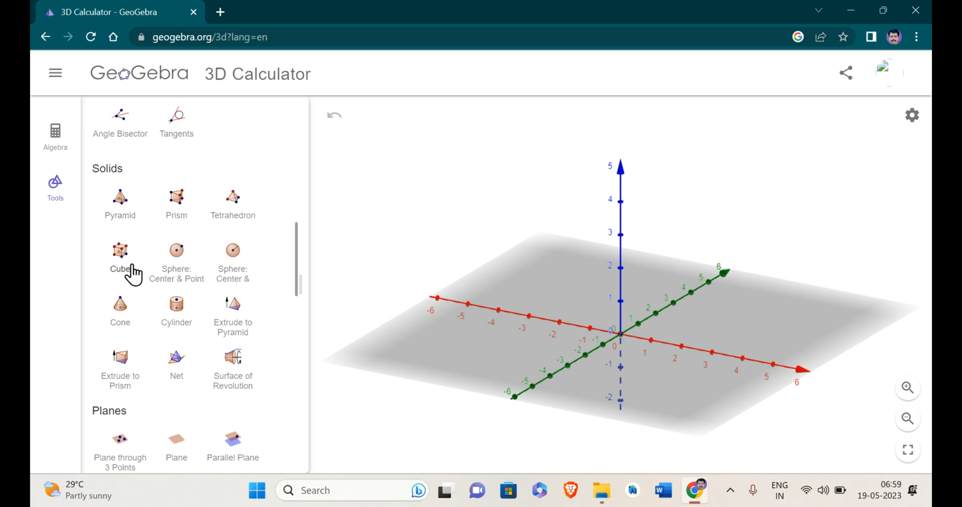
{"action": "left_click", "coordinate": [177, 224]}
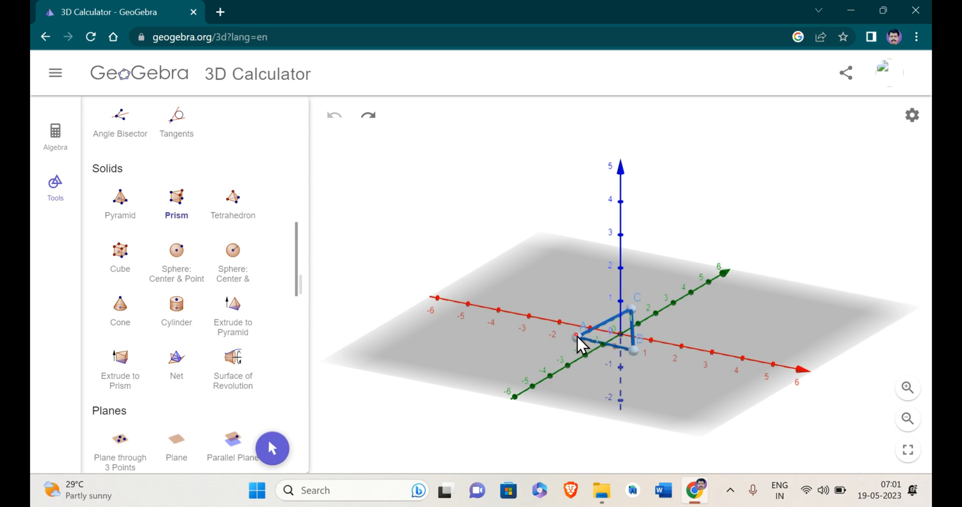
{"action": "left_click", "coordinate": [577, 337]}
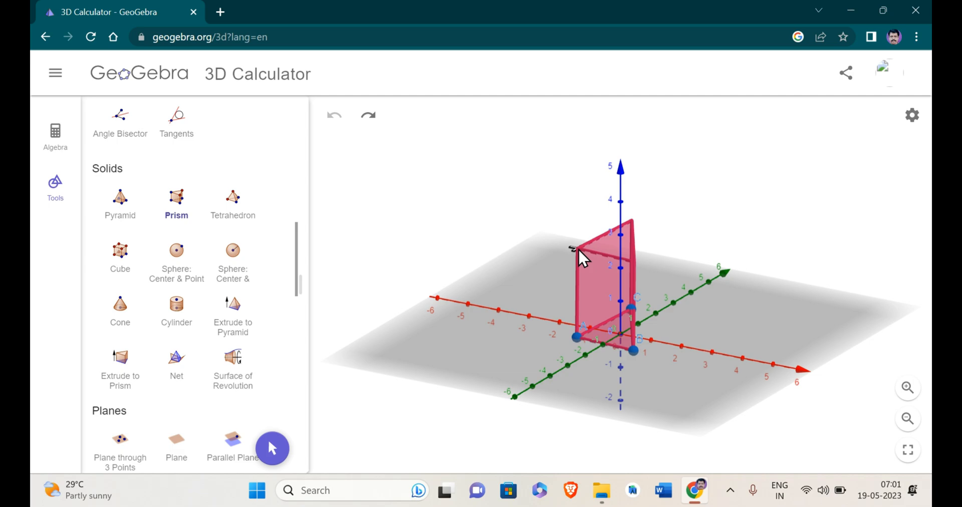
{"action": "left_click", "coordinate": [580, 257]}
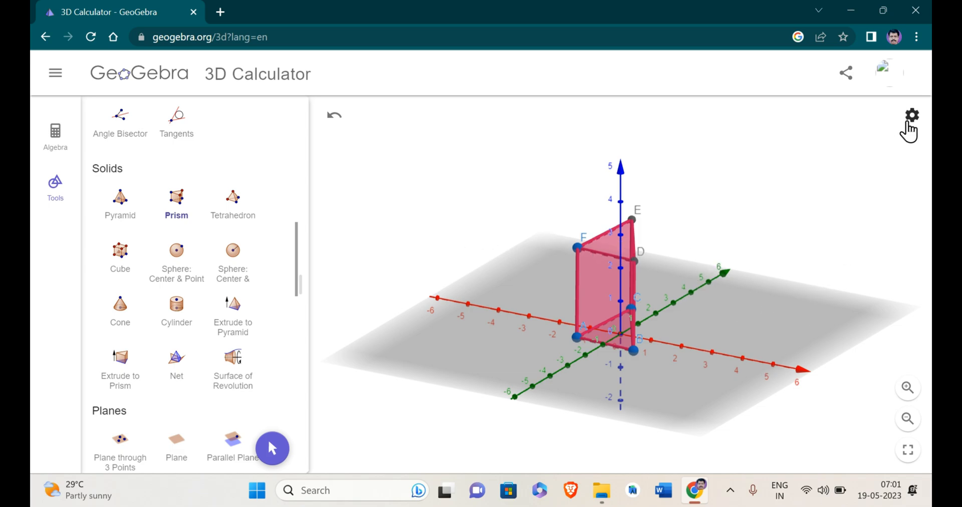
Hide the axes and the base plane in the 3D view
{"action": "left_click", "coordinate": [912, 117]}
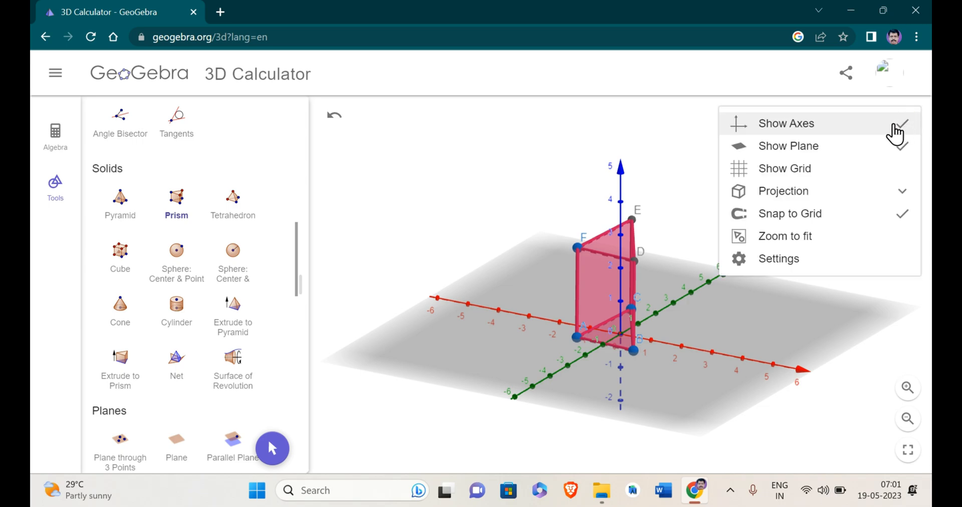
{"action": "left_click", "coordinate": [895, 133]}
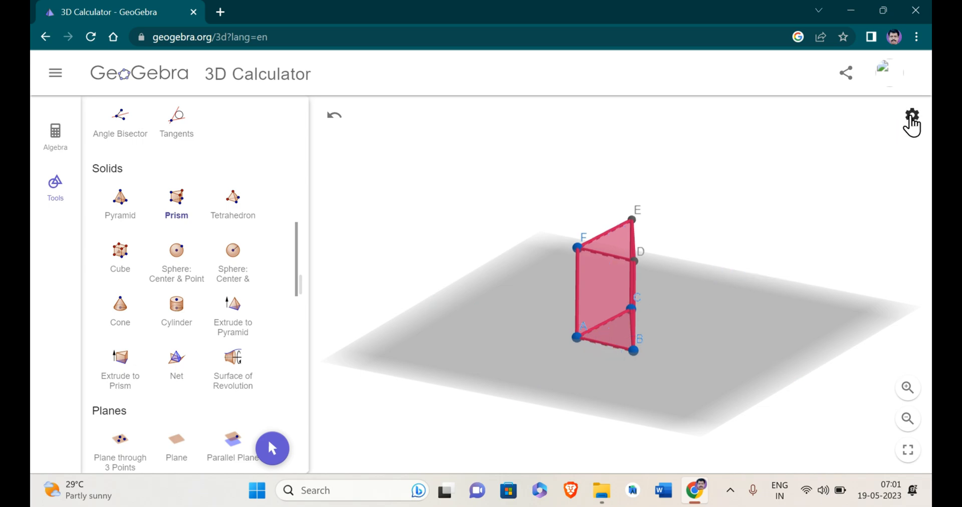
{"action": "left_click", "coordinate": [911, 119]}
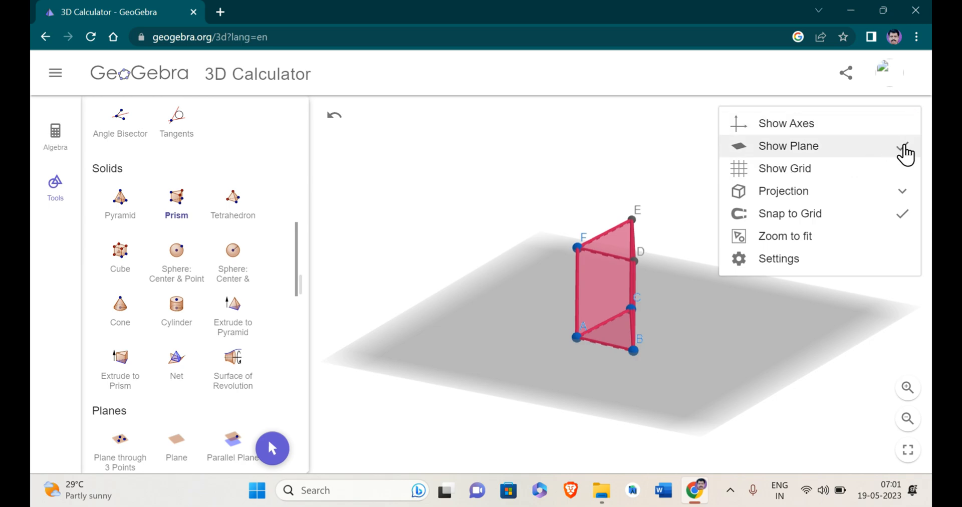
{"action": "left_click", "coordinate": [905, 146]}
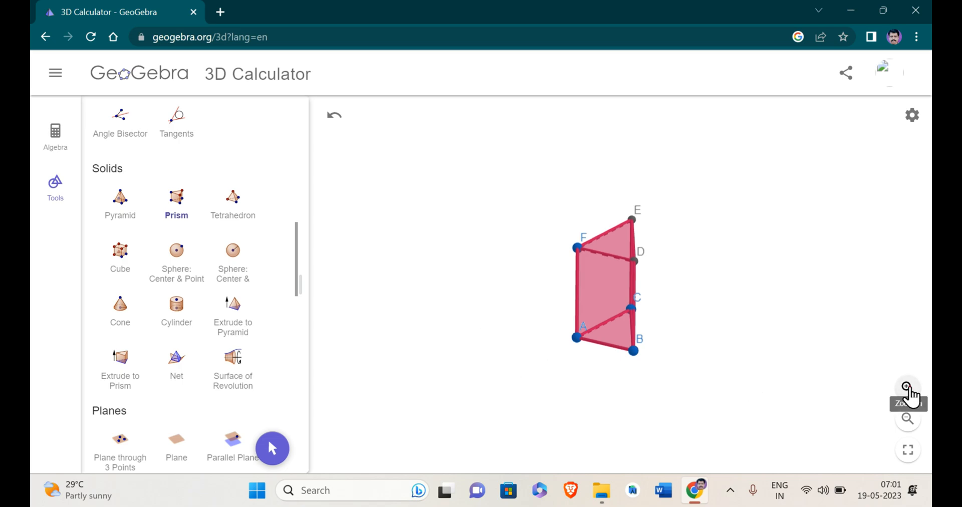
Reshape the prism with the Move tool by shifting base vertex A outward, away from vertices B and C
{"action": "left_click", "coordinate": [908, 387]}
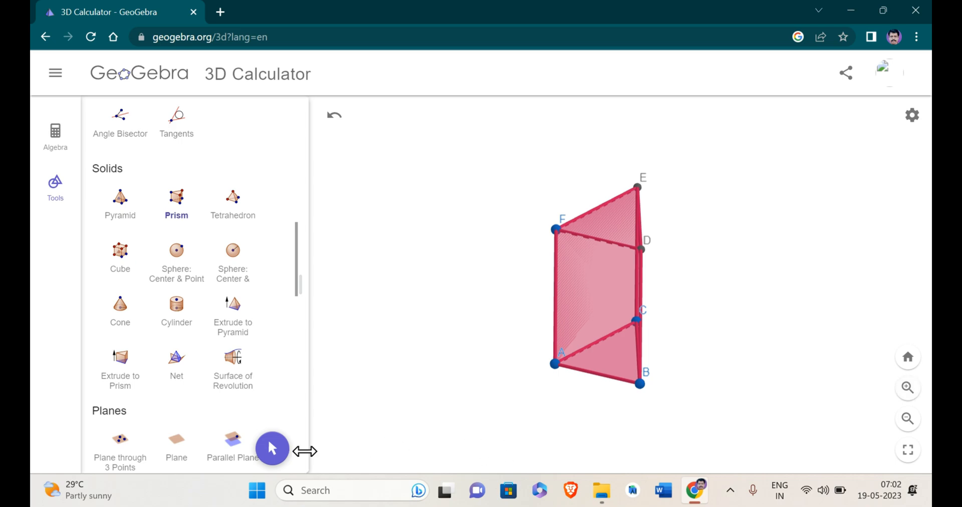
{"action": "left_click", "coordinate": [275, 450]}
{"action": "left_click_drag", "start_coordinate": [567, 351], "coordinate": [501, 321]}
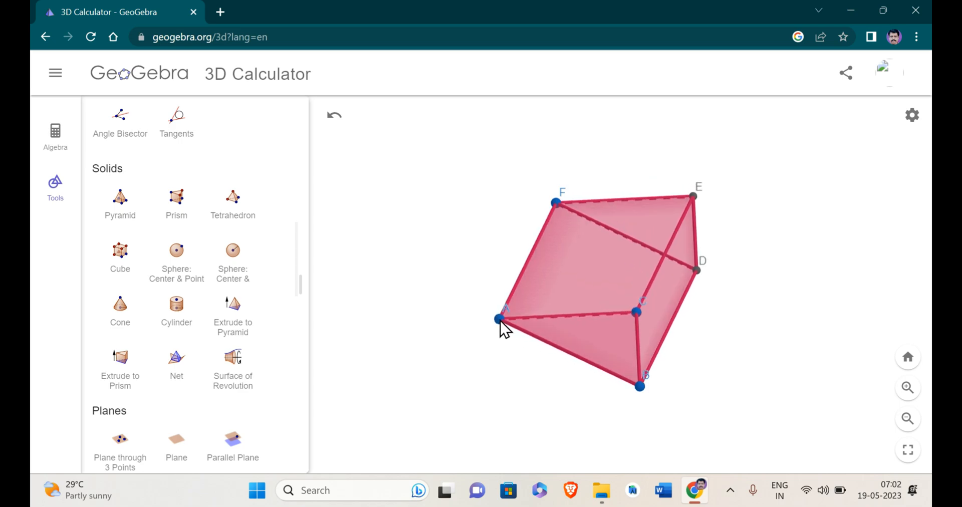
{"action": "left_click", "coordinate": [500, 321]}
{"action": "mouse_move", "coordinate": [543, 258]}
{"action": "left_mouse_down"}
{"action": "mouse_move", "coordinate": [569, 262]}
{"action": "mouse_move", "coordinate": [550, 271]}
{"action": "mouse_move", "coordinate": [553, 257]}
{"action": "left_mouse_up"}
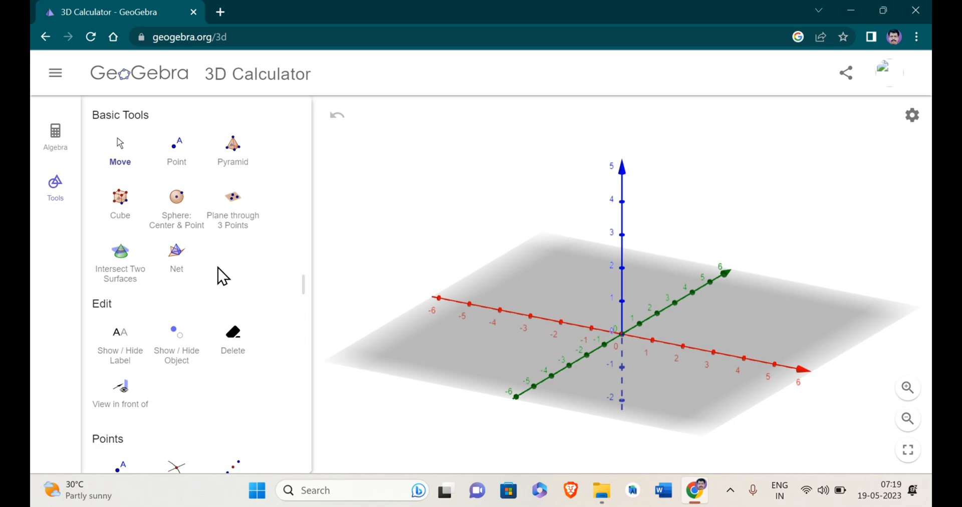
Draw a regular polygon with 9 vertices on the base plane around the origin, starting from a short edge on its negative-x side
{"action": "left_click", "coordinate": [120, 206]}
{"action": "scroll", "coordinate": [120, 210], "scroll_direction": "down", "scroll_amount": 4}
{"action": "scroll", "coordinate": [121, 209], "scroll_direction": "down", "scroll_amount": 5}
{"action": "scroll", "coordinate": [120, 211], "scroll_direction": "down", "scroll_amount": 3}
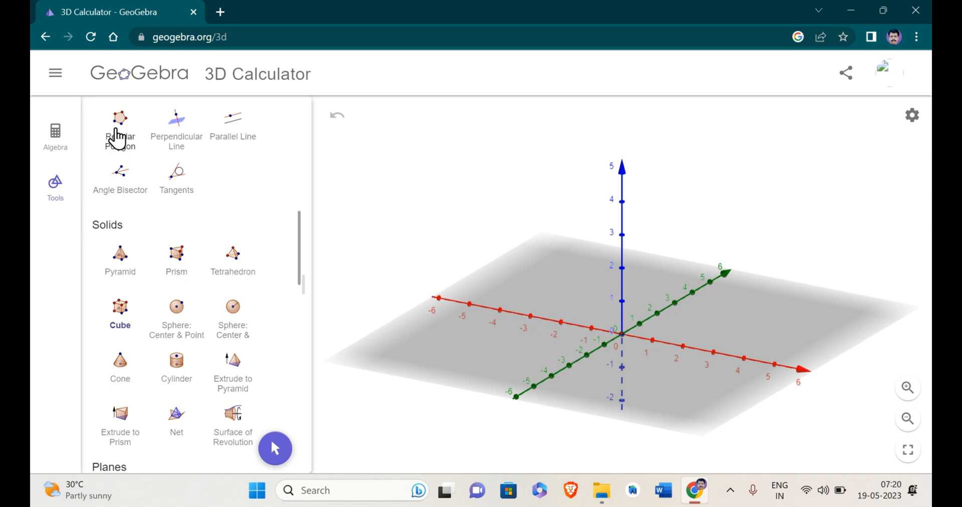
{"action": "left_click", "coordinate": [118, 132]}
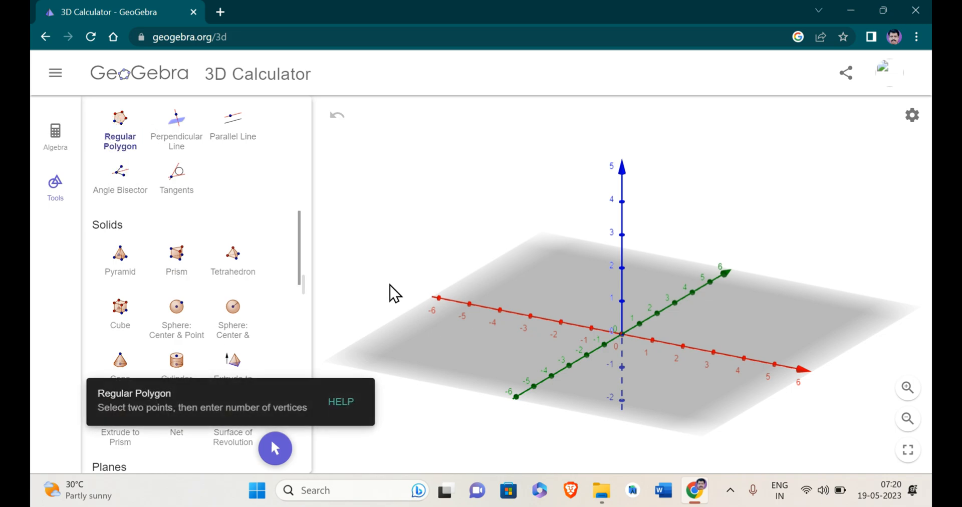
{"action": "left_click", "coordinate": [564, 331]}
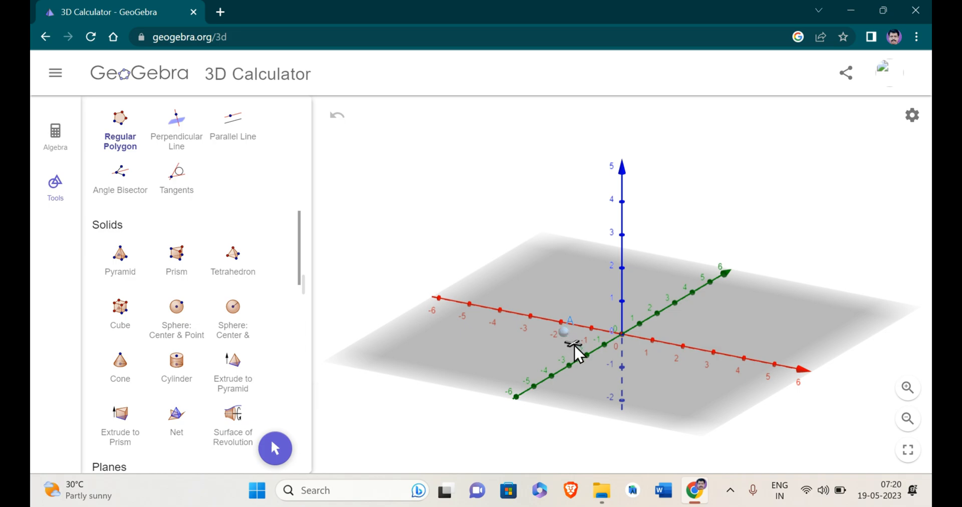
{"action": "left_click", "coordinate": [579, 347]}
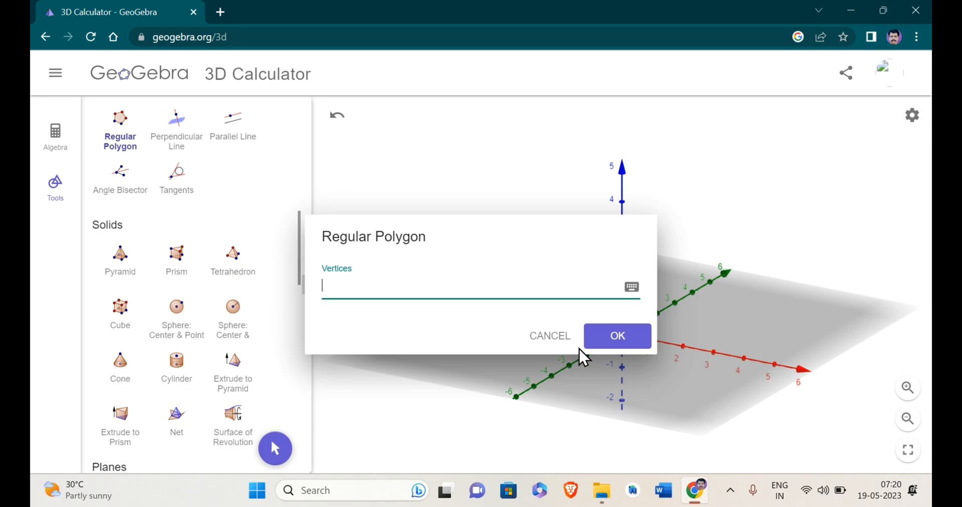
{"action": "type", "text": "9"}
{"action": "left_click", "coordinate": [599, 340]}
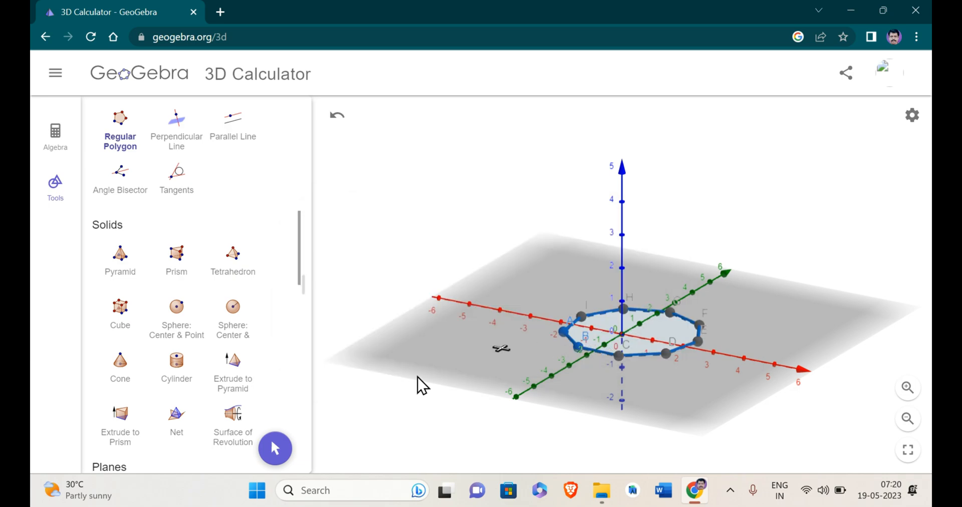
Extrude the nine-sided polygon to a pyramid with an altitude of 2
{"action": "left_click", "coordinate": [234, 385]}
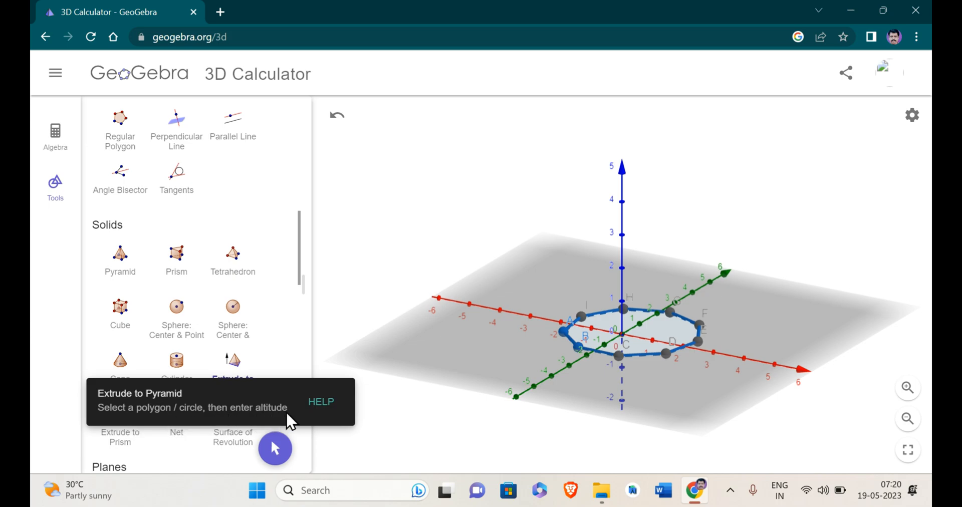
{"action": "left_click", "coordinate": [578, 332]}
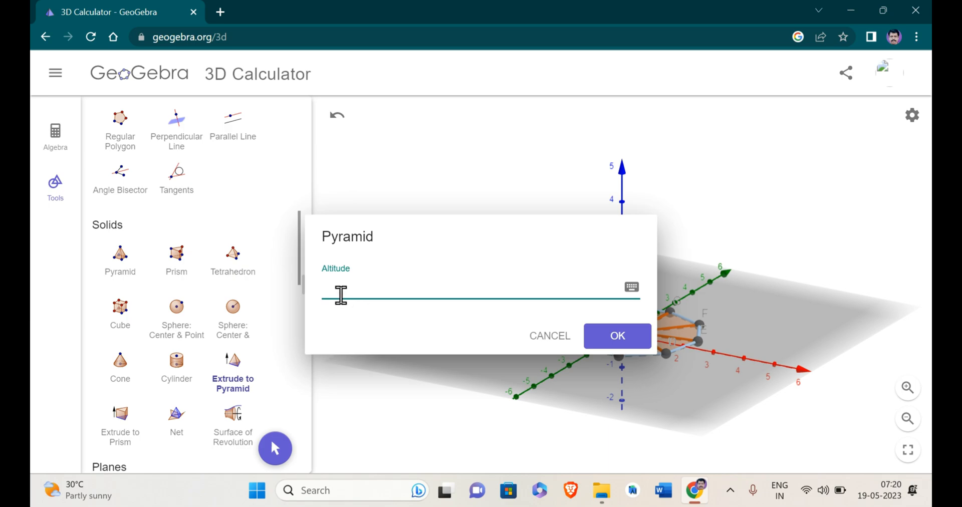
{"action": "type", "text": "2"}
{"action": "left_click", "coordinate": [620, 338]}
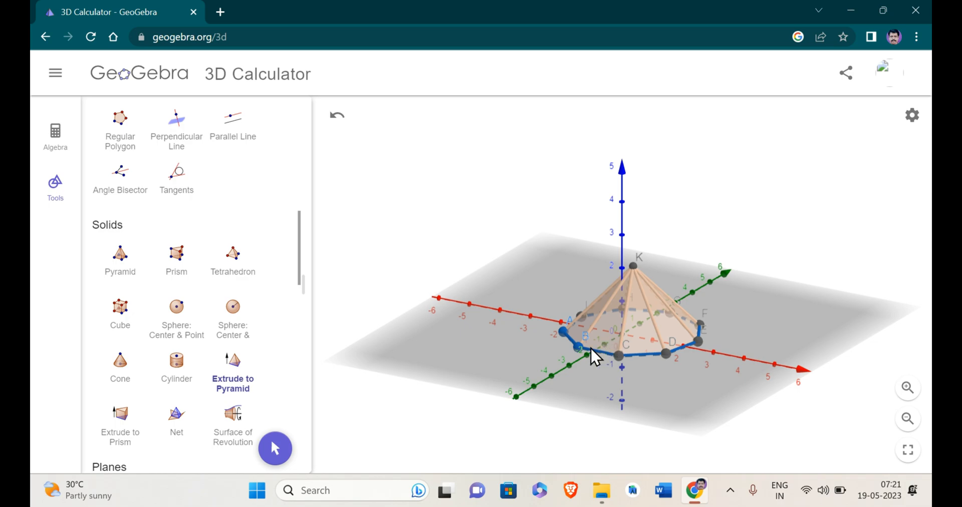
Rotate and enlarge the view of the nine-sided pyramid, and fit the construction to the view
{"action": "left_click", "coordinate": [275, 450]}
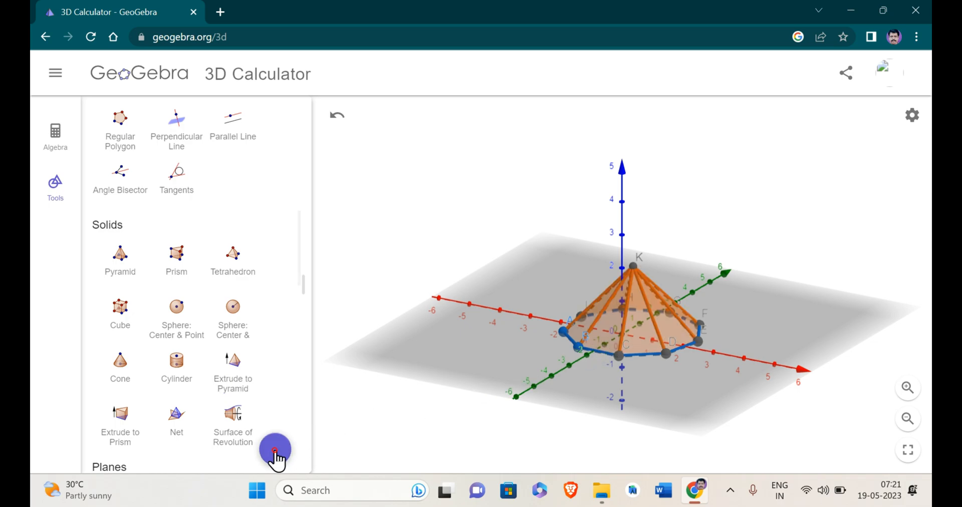
{"action": "mouse_move", "coordinate": [459, 354]}
{"action": "left_mouse_down"}
{"action": "mouse_move", "coordinate": [457, 299]}
{"action": "mouse_move", "coordinate": [456, 362]}
{"action": "left_mouse_up"}
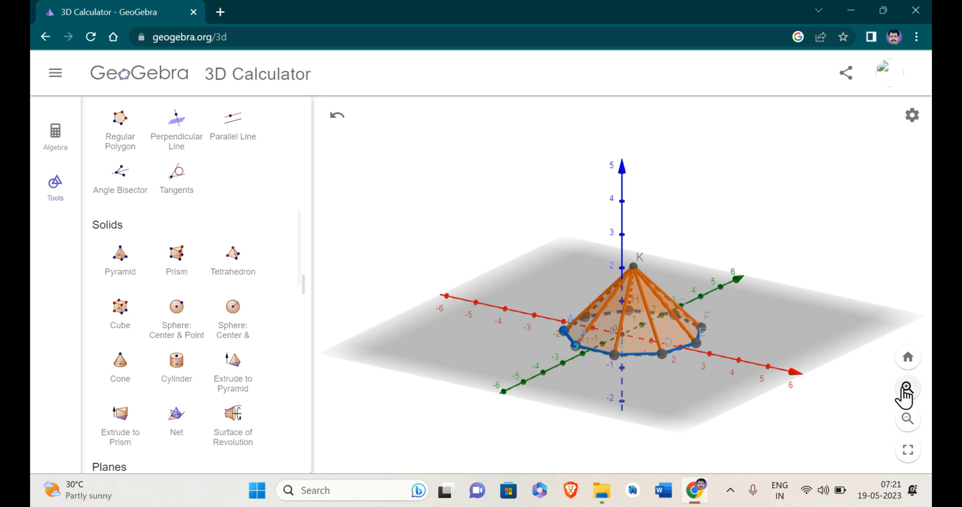
{"action": "left_click", "coordinate": [908, 388]}
{"action": "left_click", "coordinate": [907, 389]}
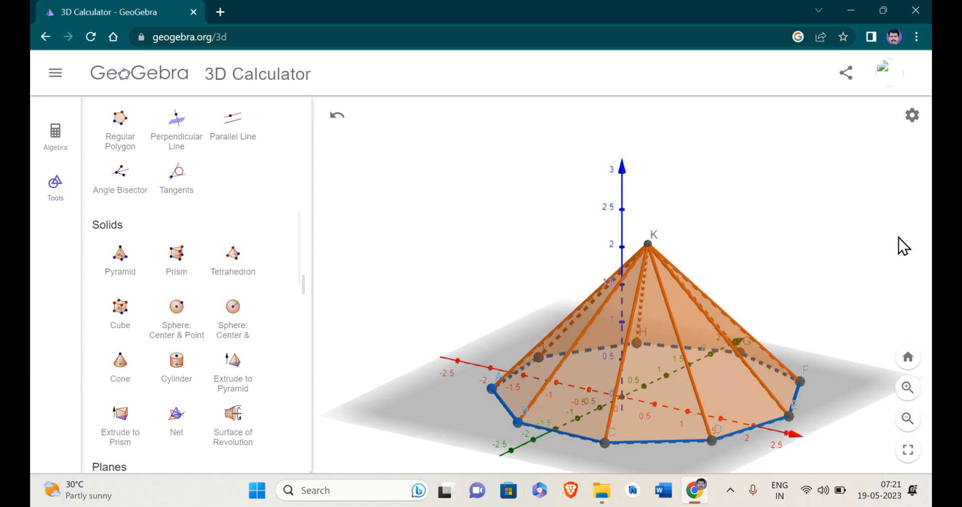
{"action": "left_click", "coordinate": [912, 115]}
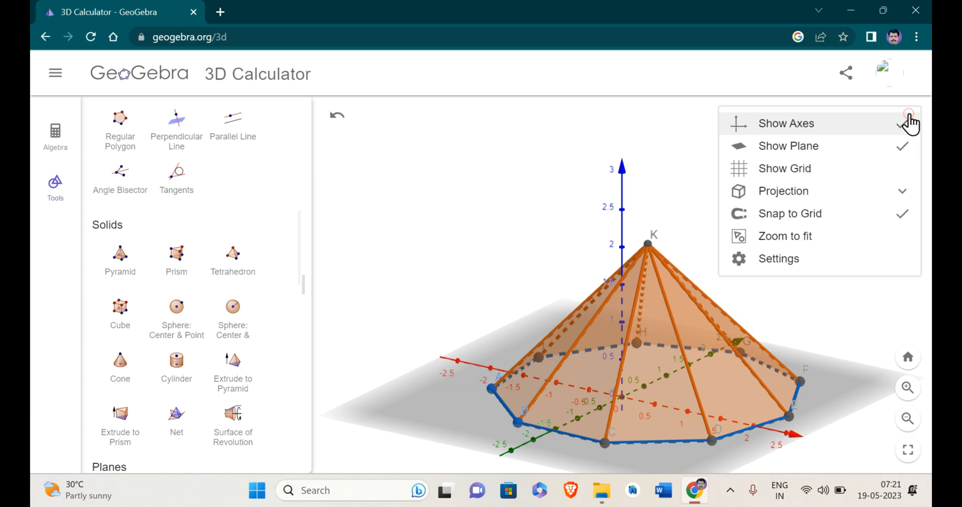
{"action": "left_click", "coordinate": [802, 237]}
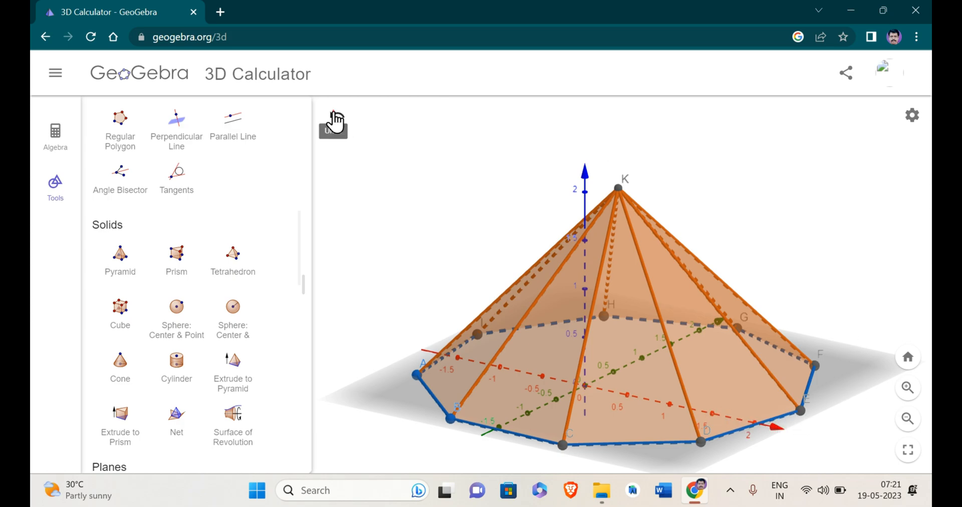
Undo the pyramid extrusion, keeping only the nine-sided polygon
{"action": "left_click", "coordinate": [335, 121]}
{"action": "left_click", "coordinate": [336, 120]}
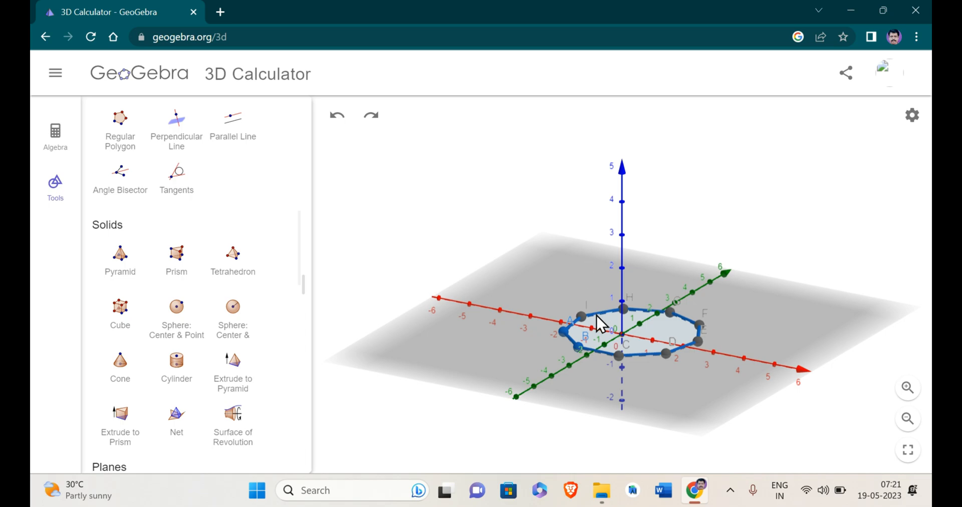
Extrude the nine-sided polygon to a prism with an altitude of 3
{"action": "left_click", "coordinate": [121, 443]}
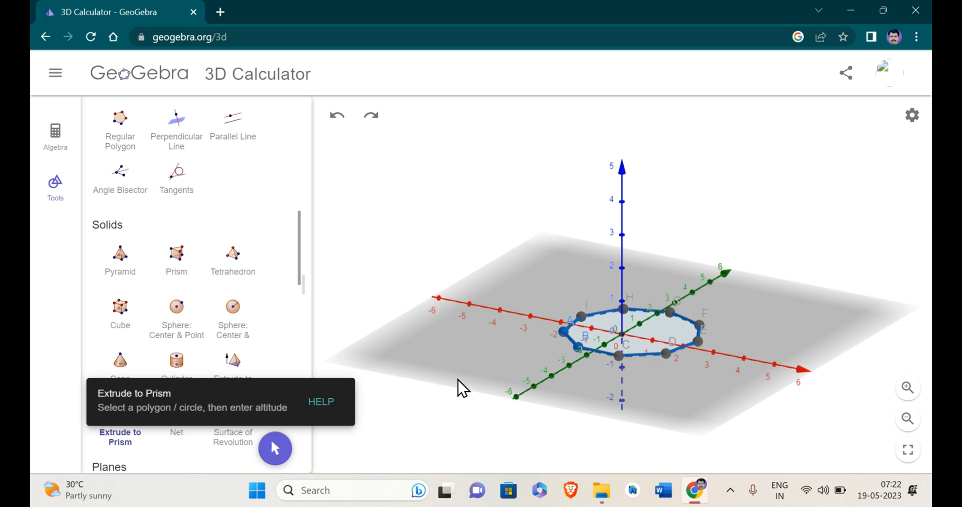
{"action": "left_click", "coordinate": [575, 332]}
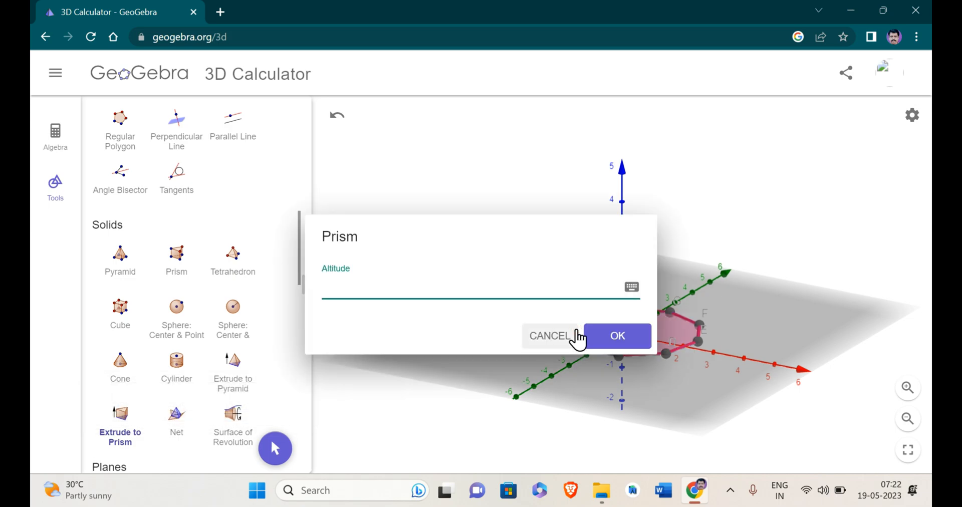
{"action": "type", "text": "3"}
{"action": "left_click", "coordinate": [617, 337]}
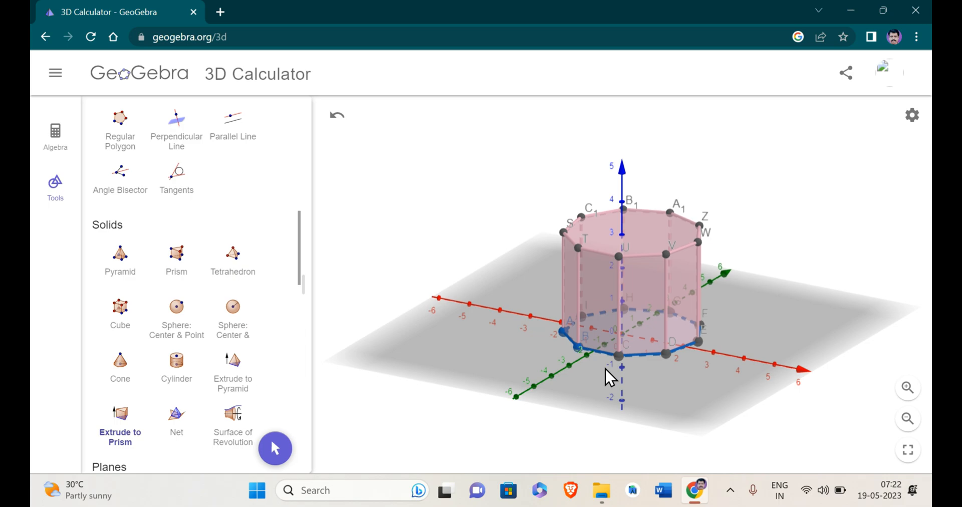
Extrude the top face of the nine-sided prism to a pyramid with an altitude of 2
{"action": "left_click", "coordinate": [269, 451]}
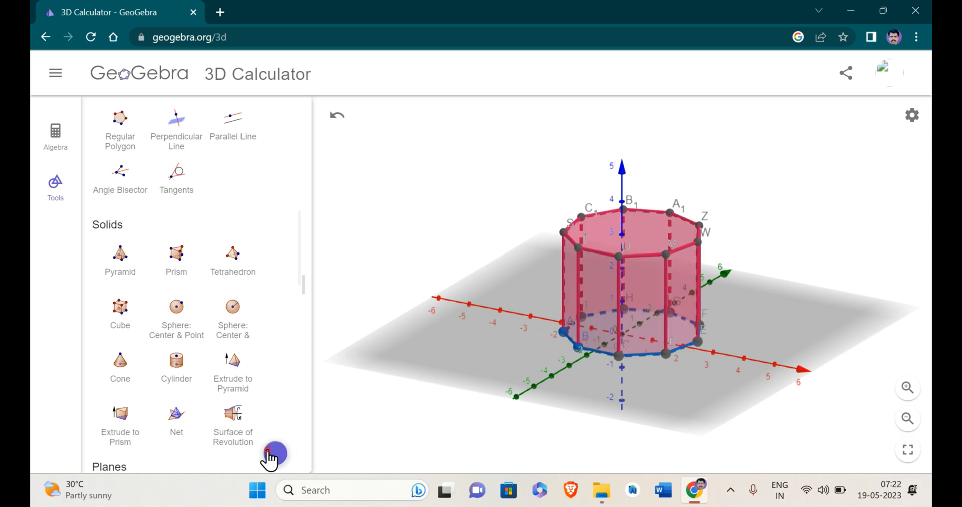
{"action": "left_click_drag", "start_coordinate": [517, 336], "coordinate": [604, 335]}
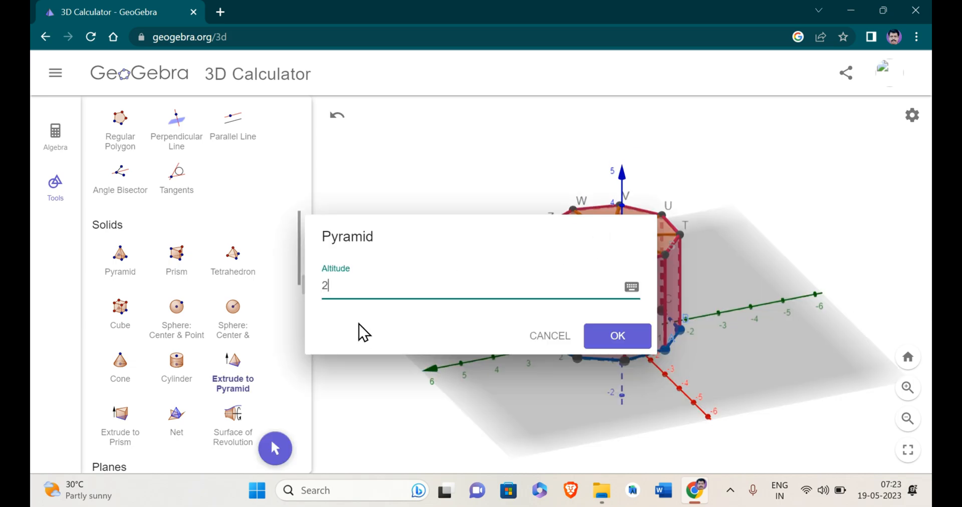
{"action": "left_click", "coordinate": [614, 341]}
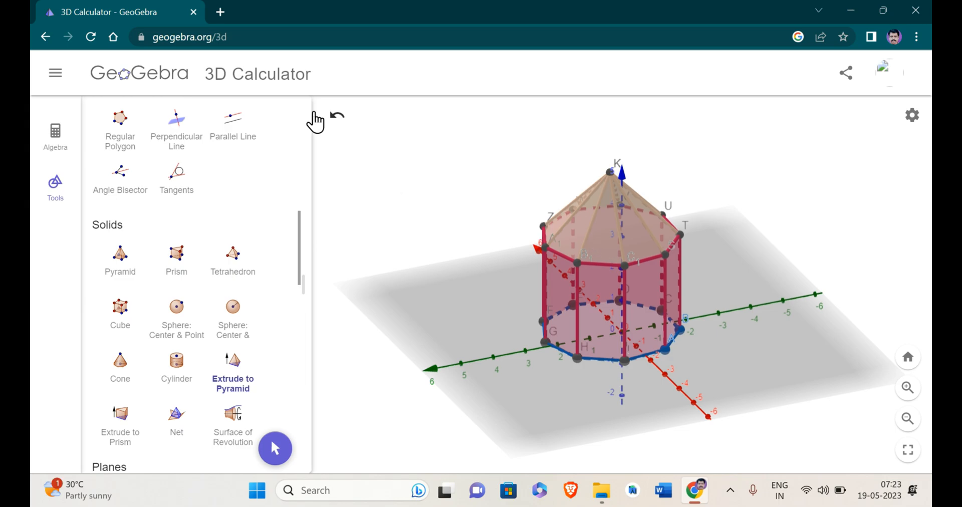
Clear the whole construction without saving it
{"action": "left_click", "coordinate": [56, 76]}
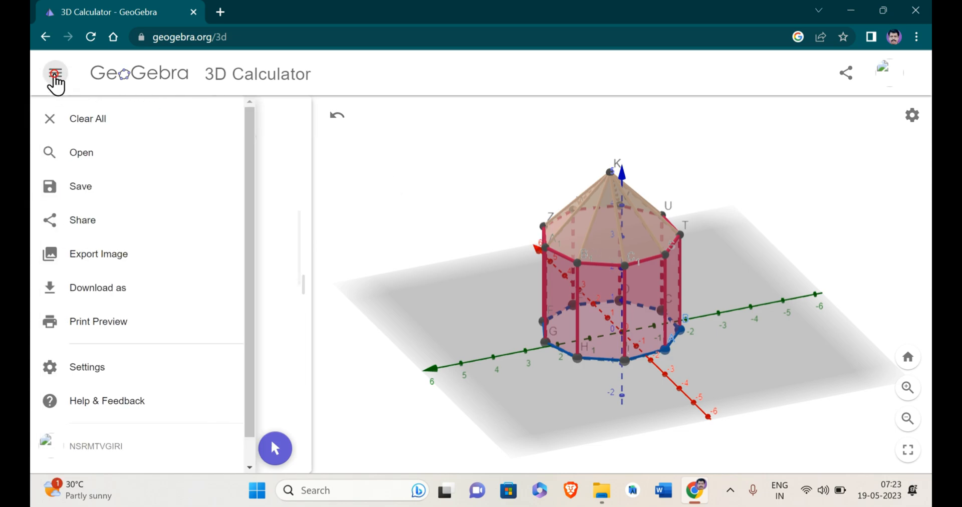
{"action": "left_click", "coordinate": [84, 121]}
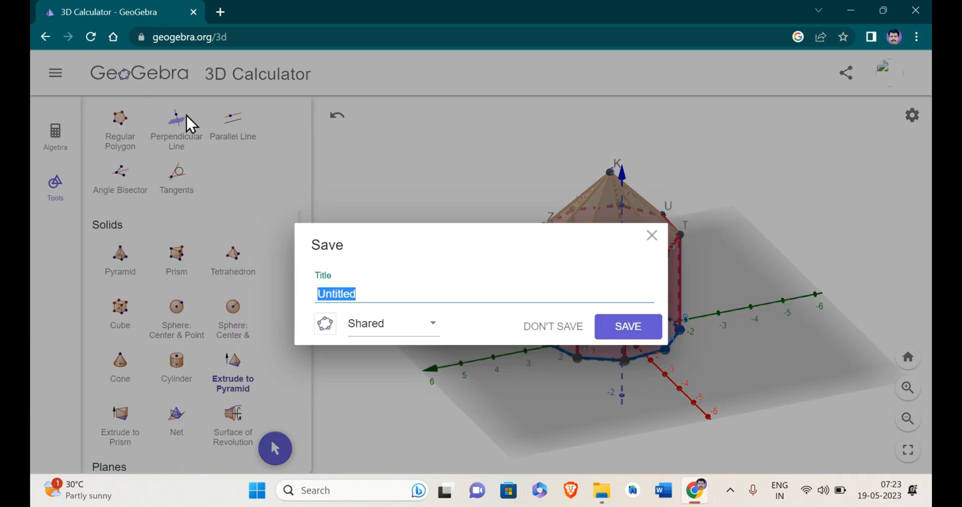
{"action": "left_click", "coordinate": [550, 328]}
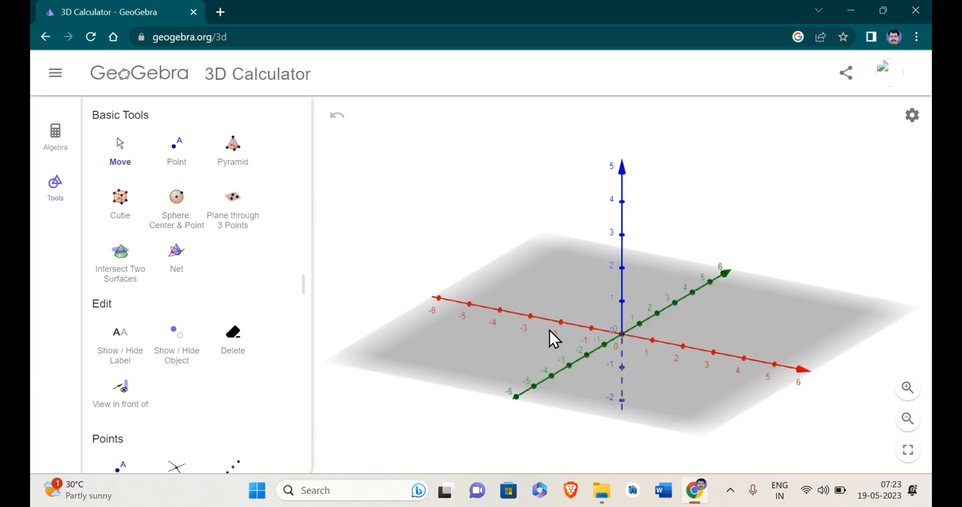
Draw a regular polygon with 6 vertices on the base plane around the origin, starting from a short edge near x = -2
{"action": "left_click", "coordinate": [120, 295]}
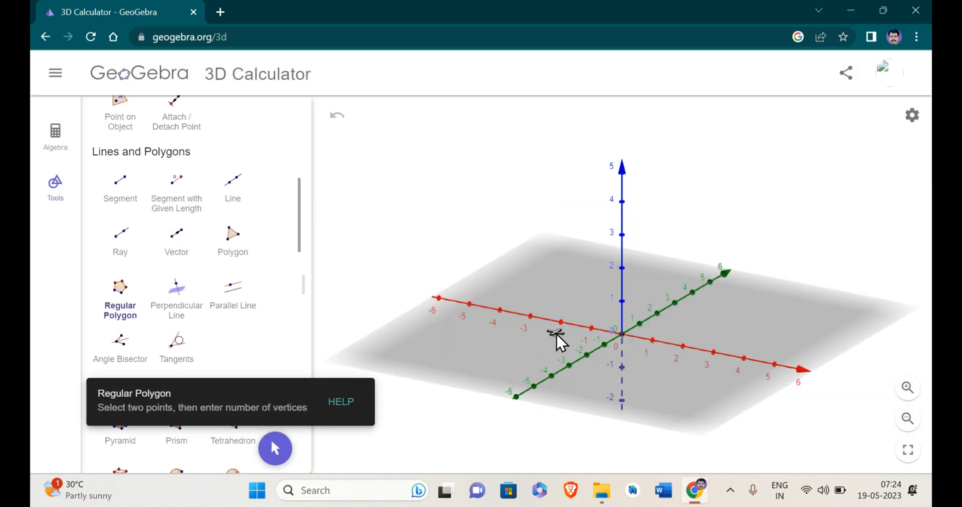
{"action": "left_click", "coordinate": [560, 322]}
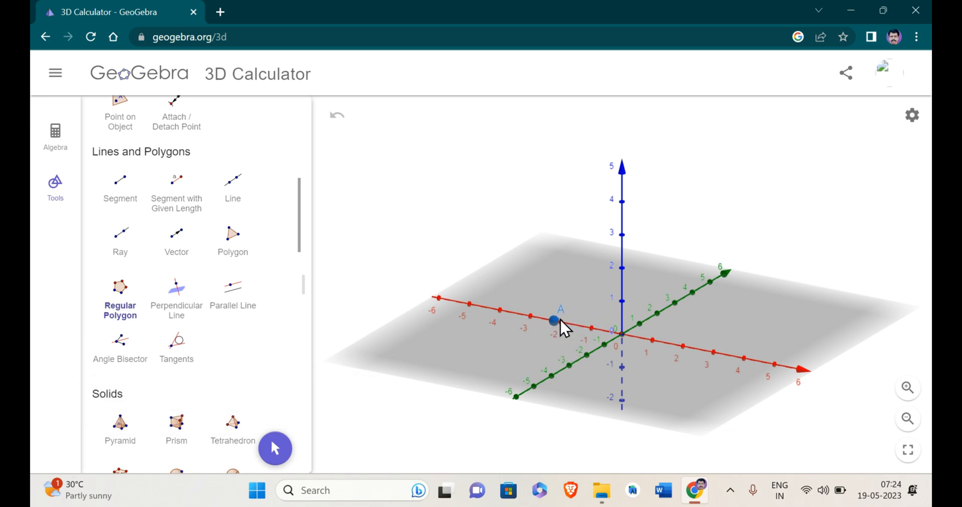
{"action": "left_click", "coordinate": [572, 348]}
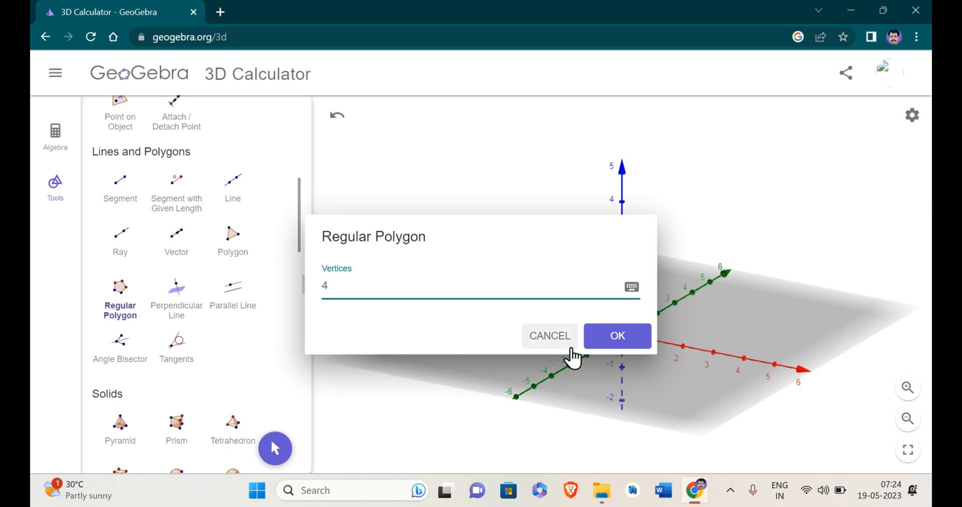
{"action": "key", "text": "BackSpace"}
{"action": "type", "text": "6"}
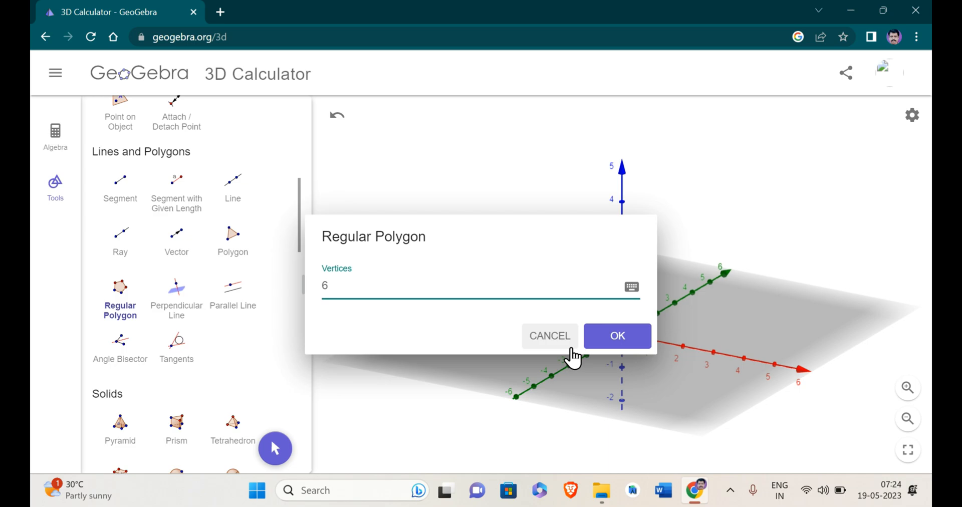
{"action": "left_click", "coordinate": [604, 340]}
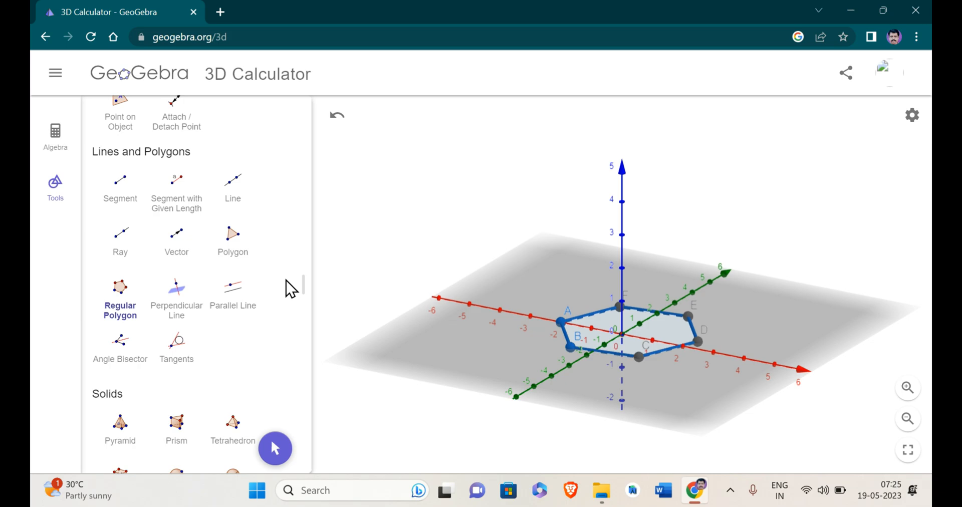
Extrude the hexagon to a pyramid with an altitude of 3
{"action": "left_click", "coordinate": [231, 243]}
{"action": "scroll", "coordinate": [230, 245], "scroll_direction": "down", "scroll_amount": 6}
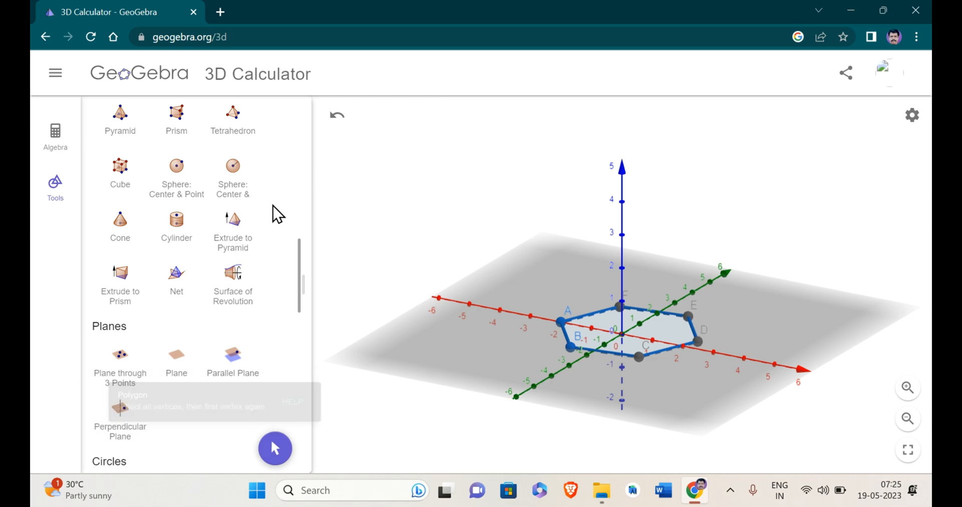
{"action": "left_click", "coordinate": [236, 248]}
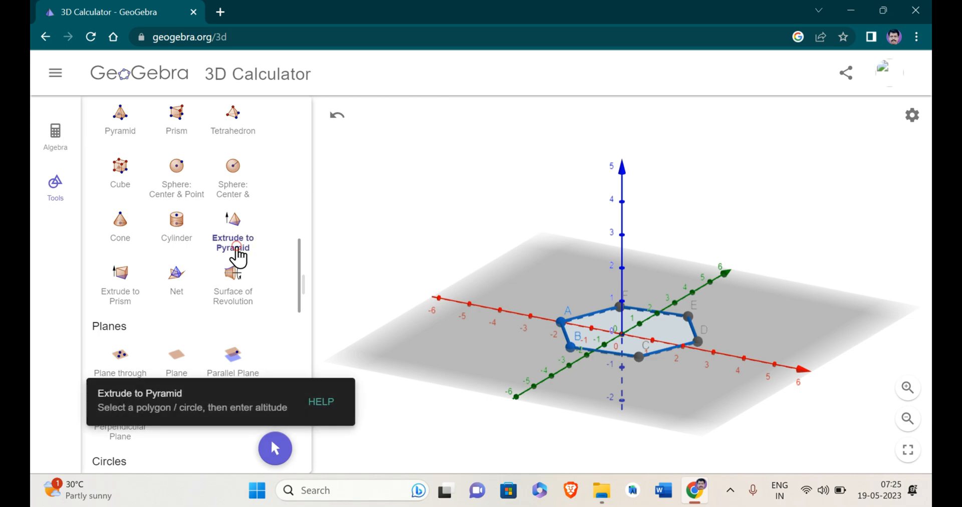
{"action": "left_click", "coordinate": [570, 328]}
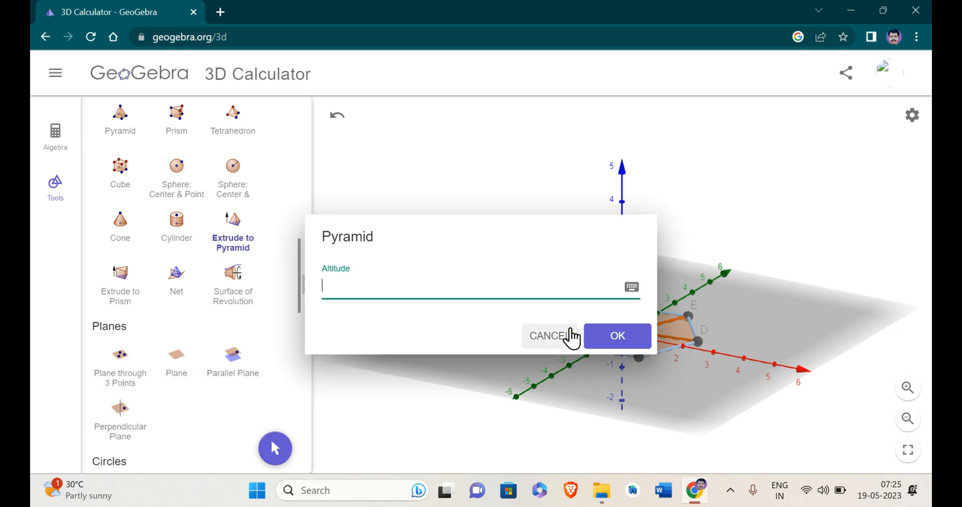
{"action": "type", "text": "3"}
{"action": "left_click", "coordinate": [615, 343]}
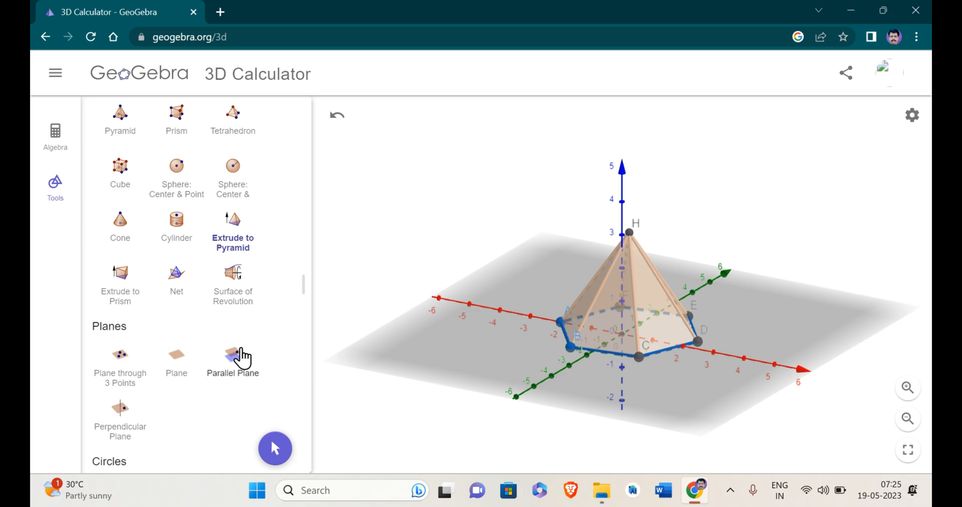
{"action": "left_click", "coordinate": [122, 286]}
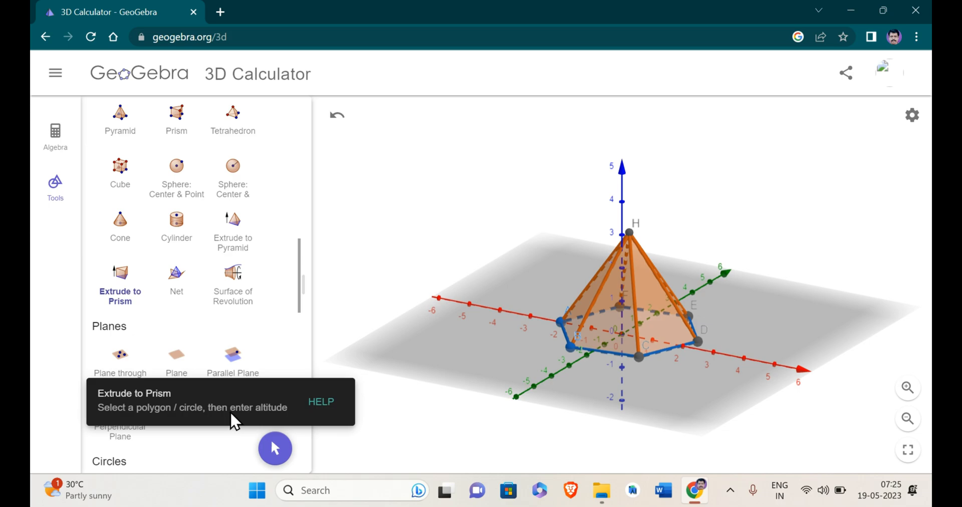
{"action": "left_click", "coordinate": [598, 332]}
{"action": "left_click", "coordinate": [554, 337]}
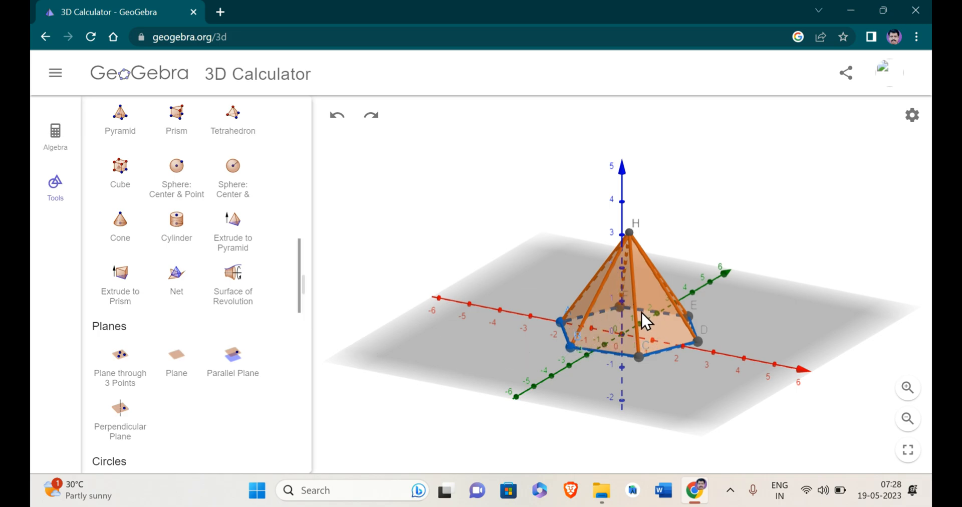
Try to extrude a prism with an altitude of 2 by selecting the front of the hexagonal pyramid, and undo it
{"action": "left_click", "coordinate": [130, 300]}
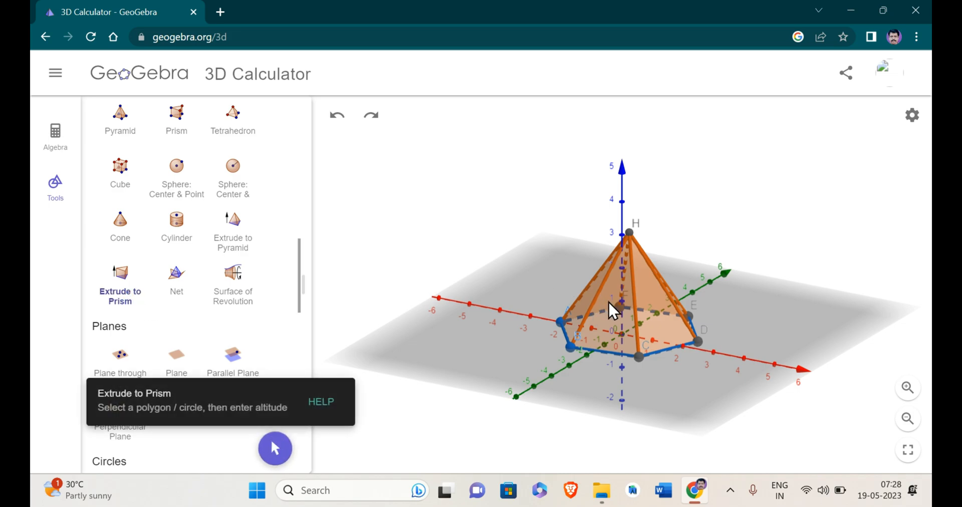
{"action": "left_click", "coordinate": [614, 323]}
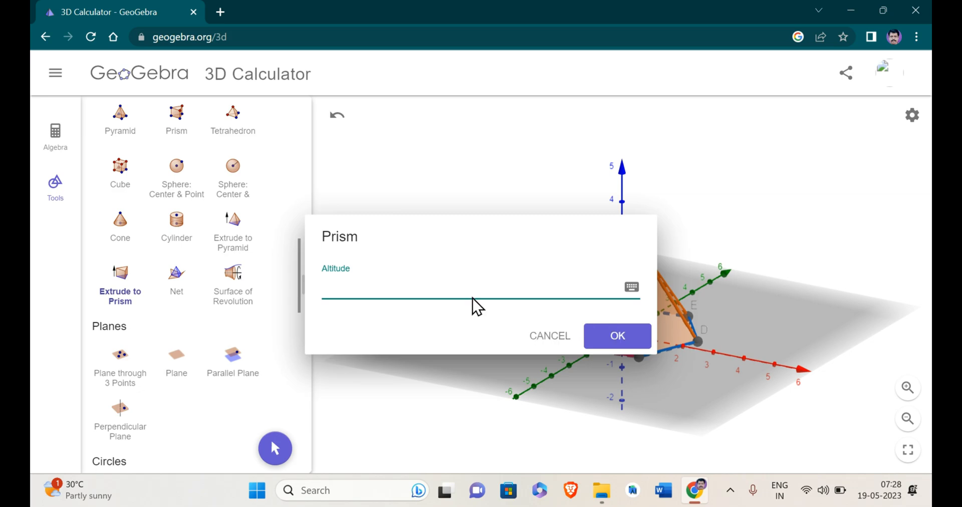
{"action": "type", "text": "2"}
{"action": "left_click", "coordinate": [605, 337]}
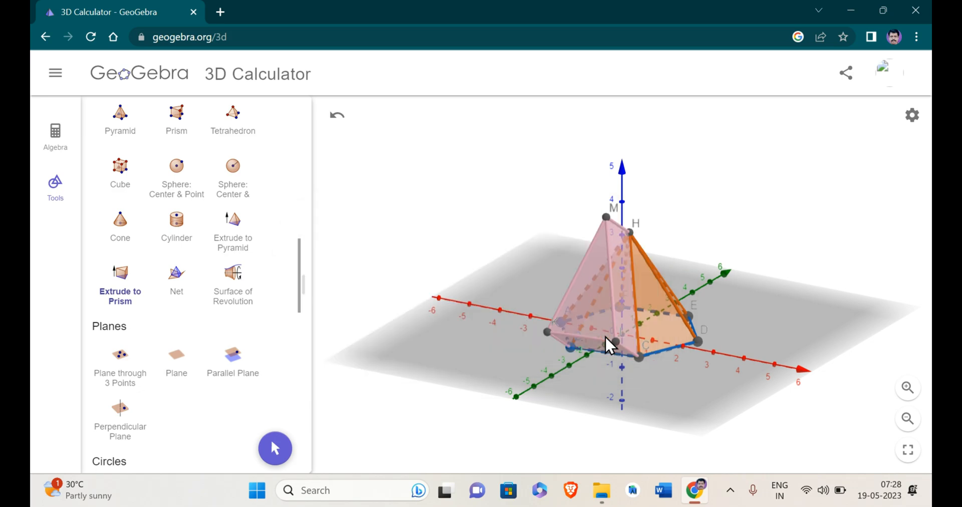
{"action": "left_click", "coordinate": [338, 119]}
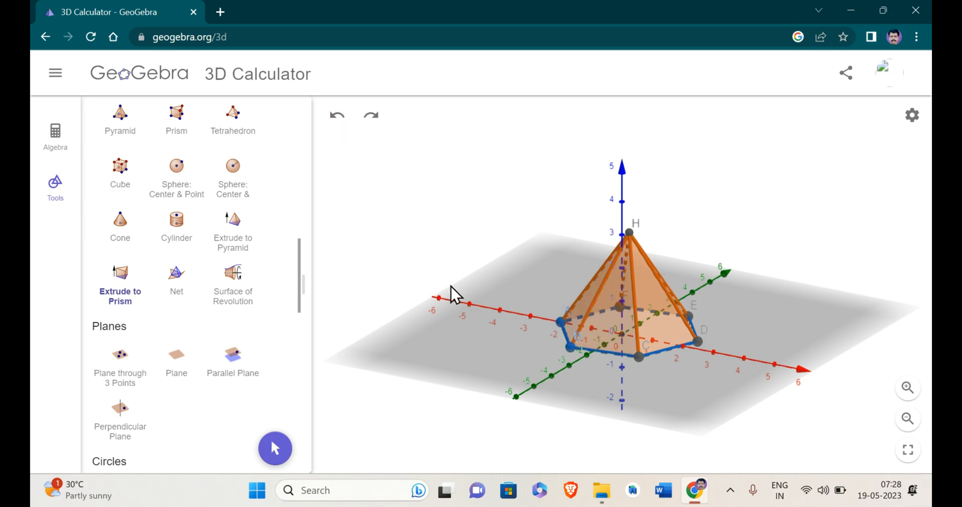
Extrude the pyramid's hexagonal base, selected from below, to a prism with an altitude of 3
{"action": "left_click", "coordinate": [275, 450]}
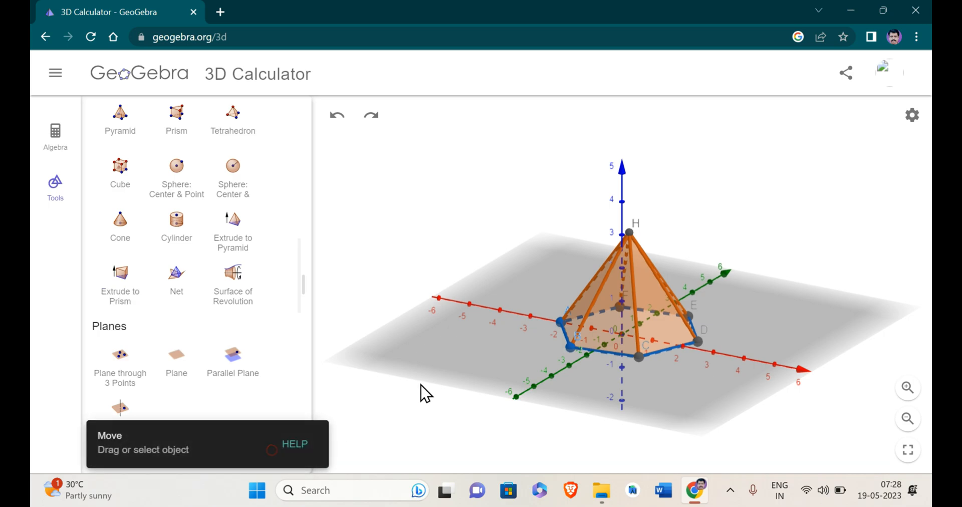
{"action": "left_click_drag", "start_coordinate": [461, 359], "coordinate": [457, 320]}
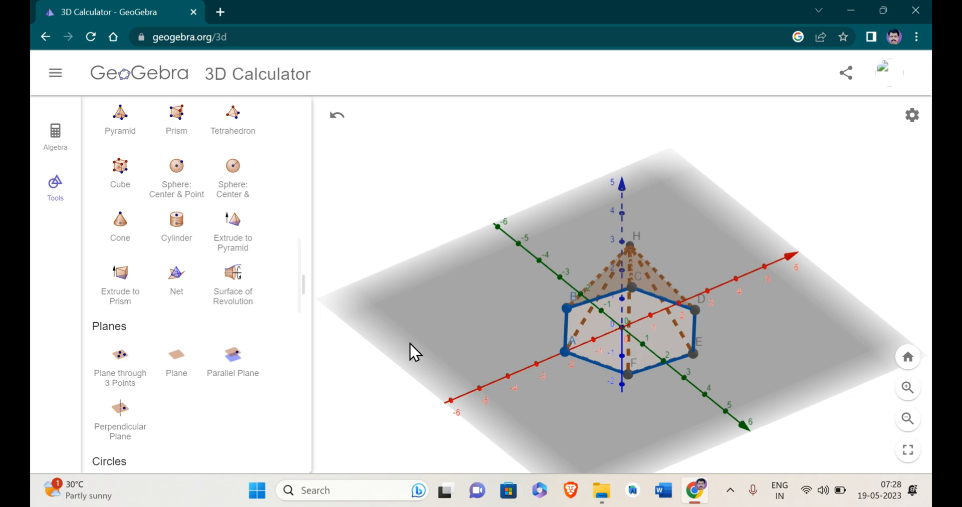
{"action": "left_click", "coordinate": [116, 301]}
{"action": "left_click", "coordinate": [596, 322]}
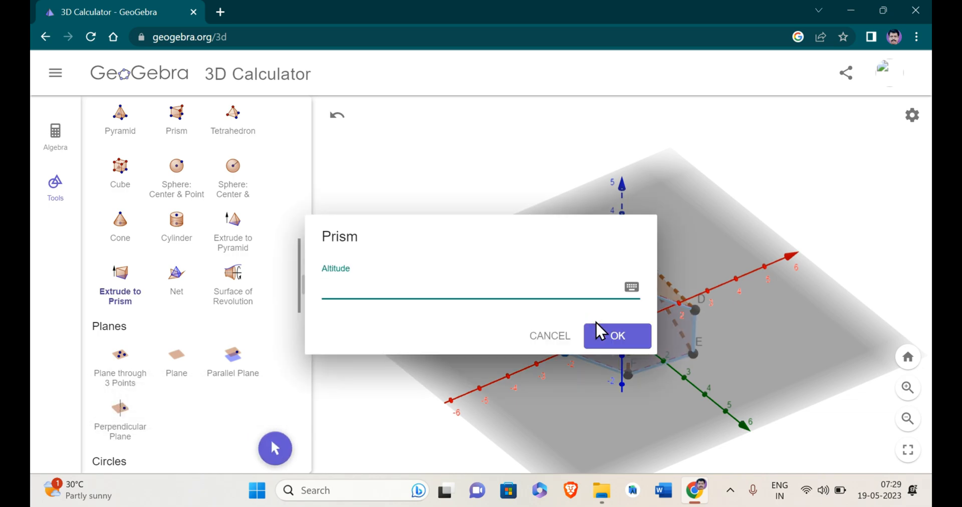
{"action": "type", "text": "3"}
{"action": "left_click", "coordinate": [602, 336]}
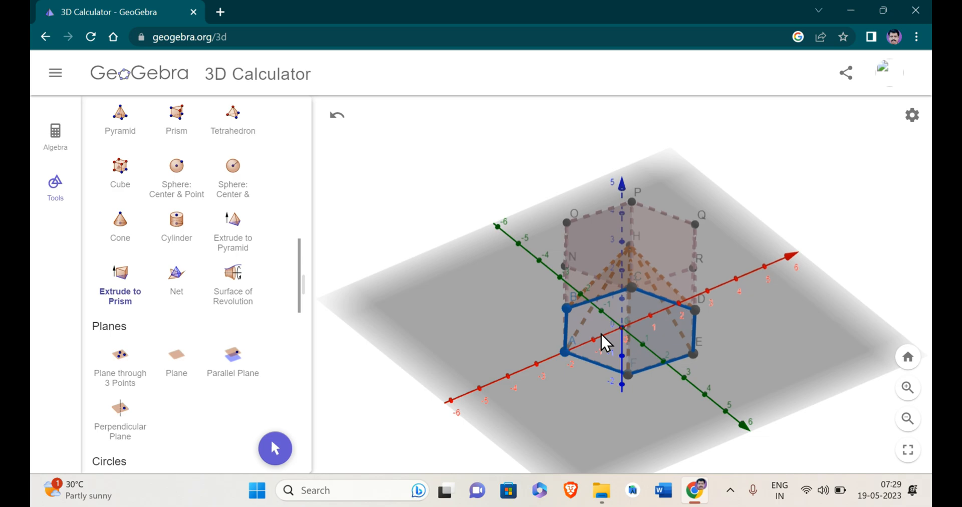
{"action": "left_click", "coordinate": [275, 448]}
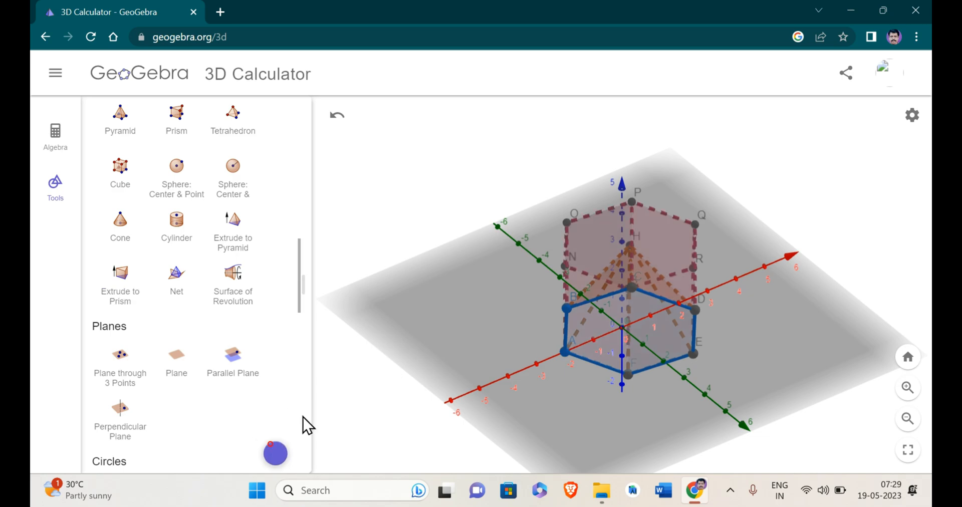
Hide the axes and the base plane so only the hexagonal prism and the enclosed pyramid are displayed
{"action": "left_click_drag", "start_coordinate": [394, 306], "coordinate": [420, 353]}
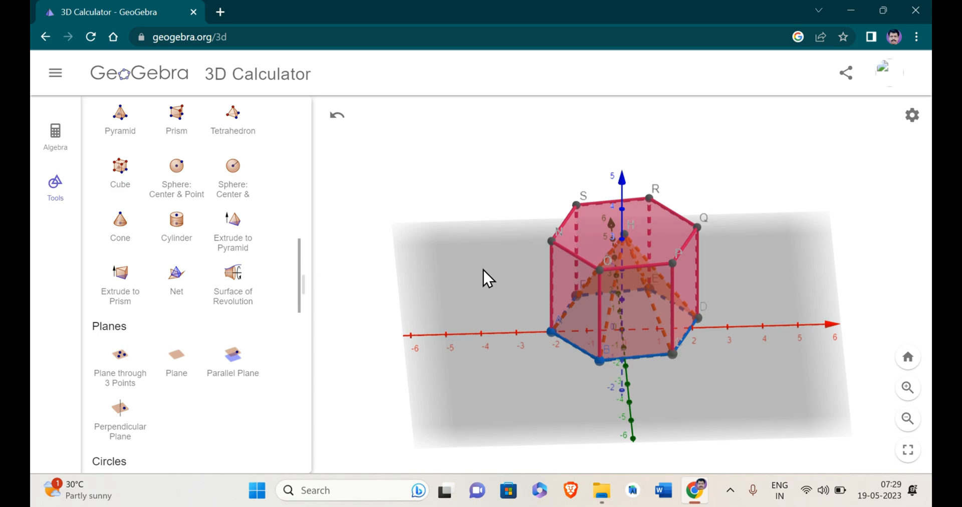
{"action": "left_click", "coordinate": [912, 115]}
{"action": "left_click", "coordinate": [897, 123]}
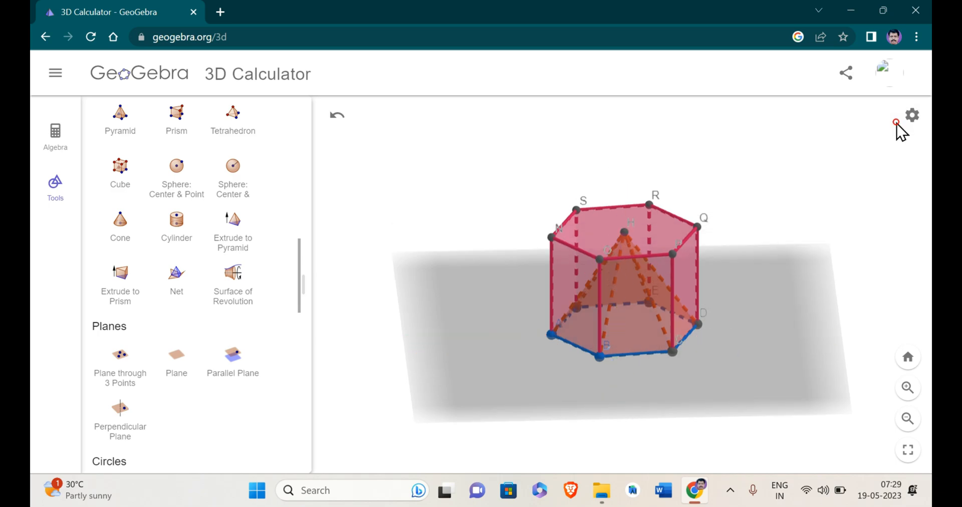
{"action": "left_click", "coordinate": [913, 115]}
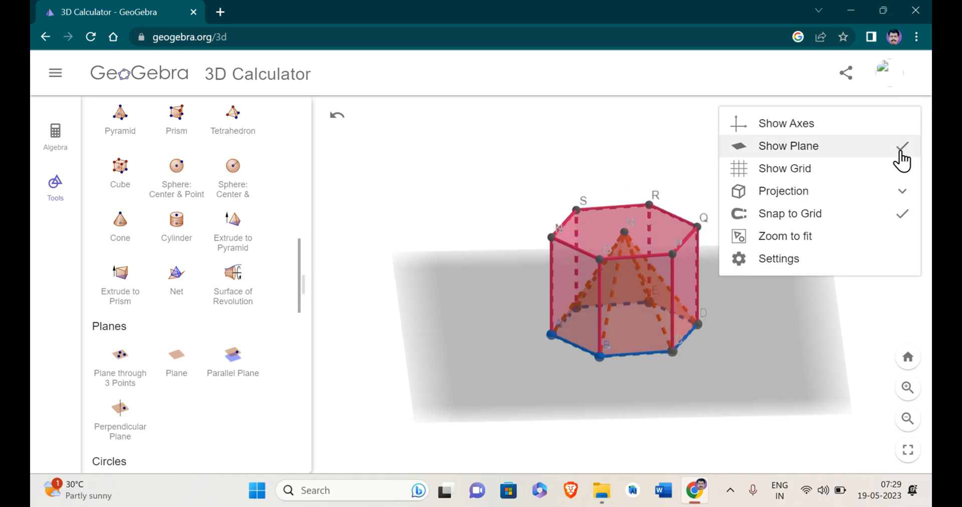
{"action": "left_click", "coordinate": [902, 159]}
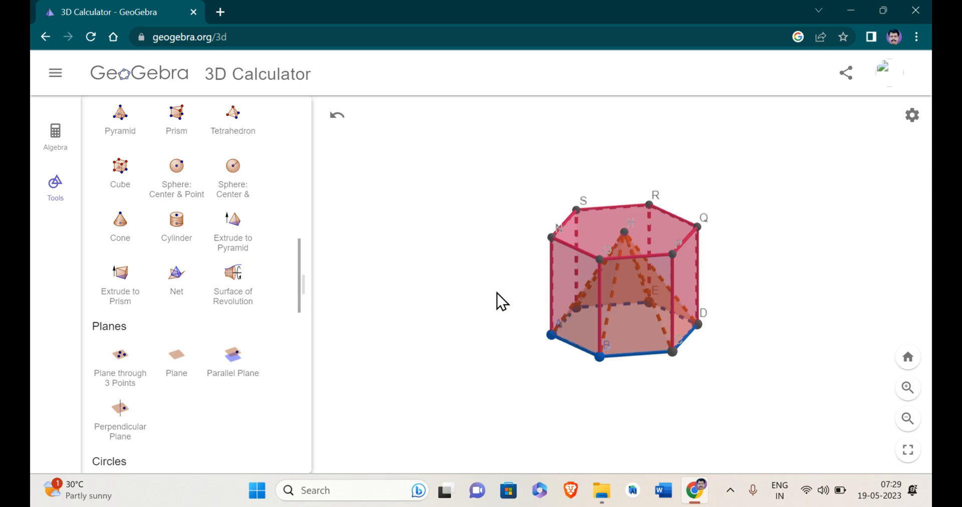
Enlarge the view of the hexagonal prism and pyramid, and fit the construction to the view
{"action": "left_click", "coordinate": [909, 392]}
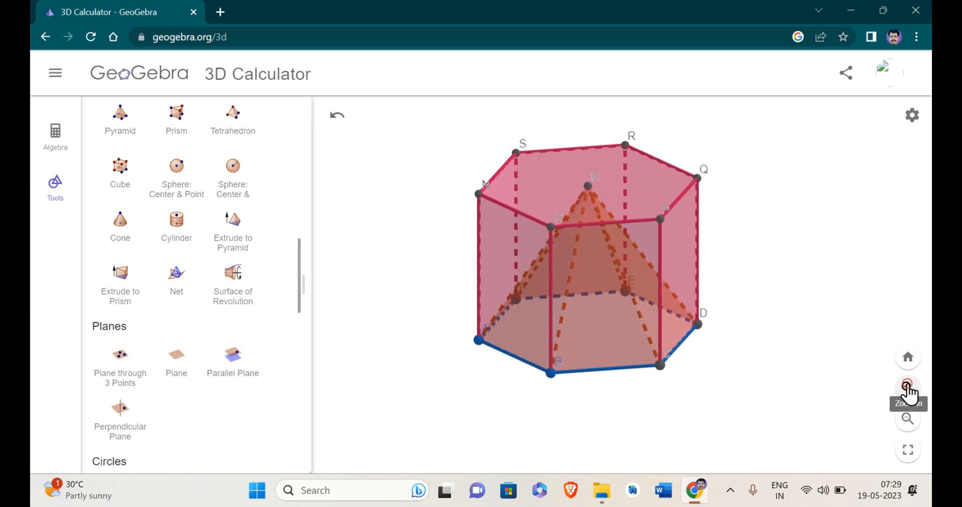
{"action": "left_click", "coordinate": [912, 115]}
{"action": "left_click", "coordinate": [848, 240]}
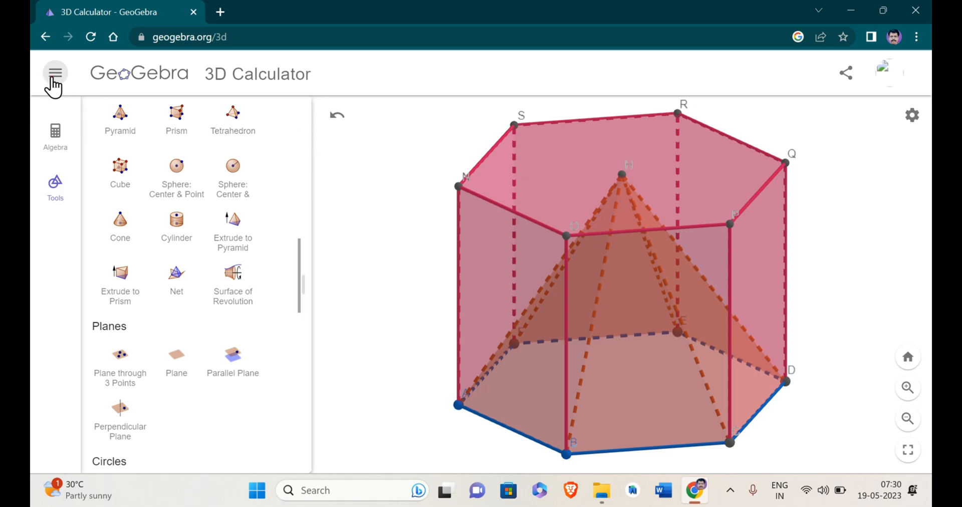
Clear the hexagonal prism and pyramid construction without saving it
{"action": "left_click", "coordinate": [55, 73]}
{"action": "left_click", "coordinate": [85, 110]}
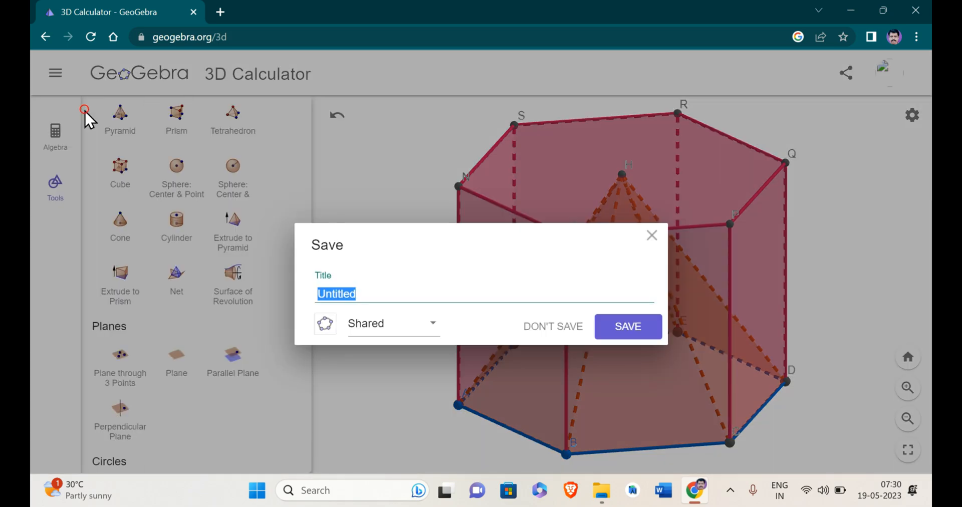
{"action": "left_click", "coordinate": [556, 326]}
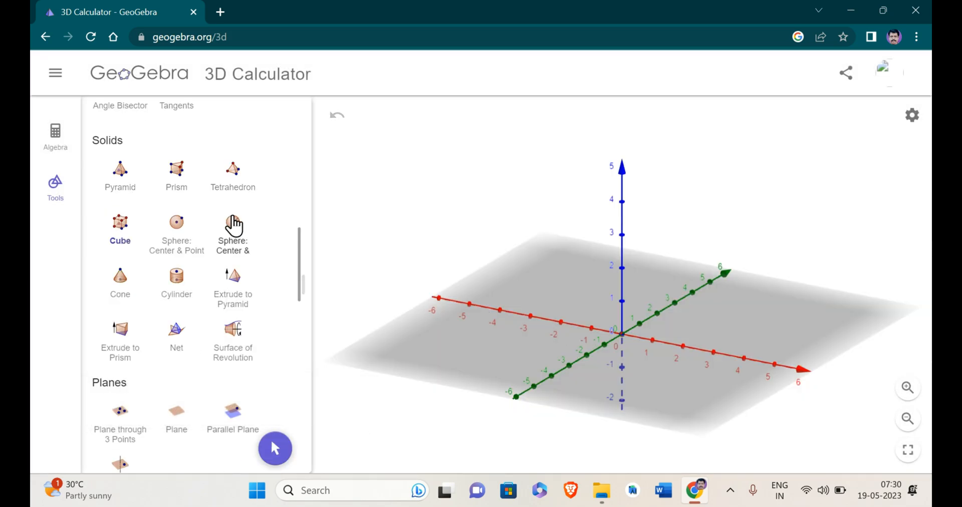
Create a sphere of radius 2 centred at the origin, using Sphere: Center & Radius
{"action": "left_click", "coordinate": [233, 226]}
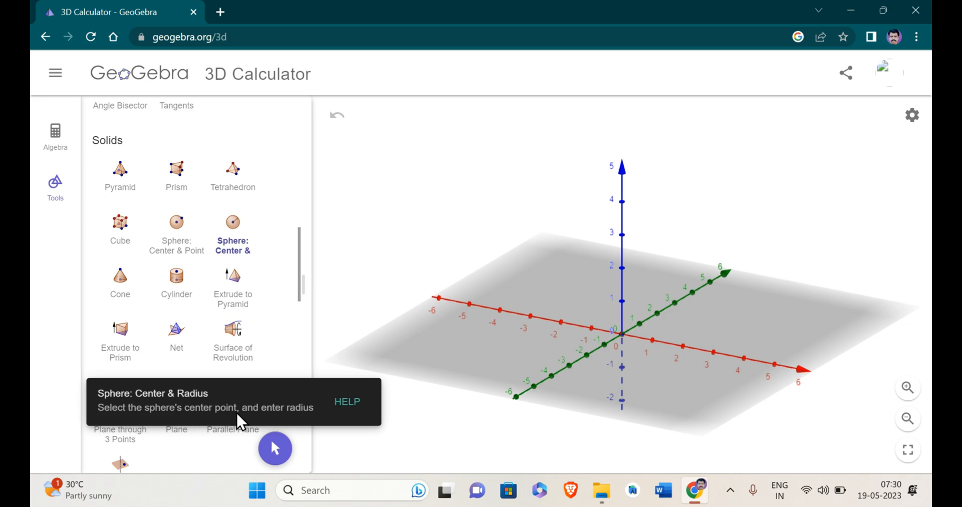
{"action": "left_click", "coordinate": [623, 335]}
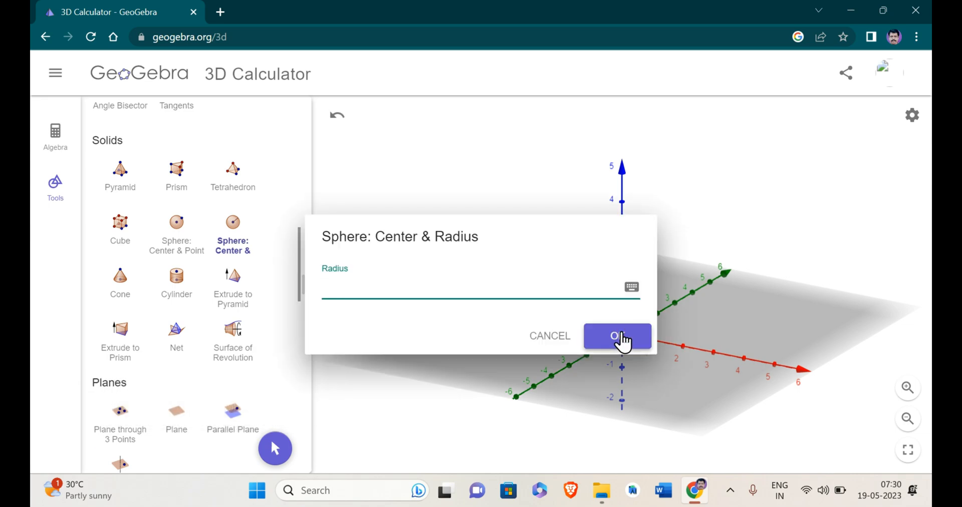
{"action": "type", "text": "2"}
{"action": "left_click", "coordinate": [620, 333]}
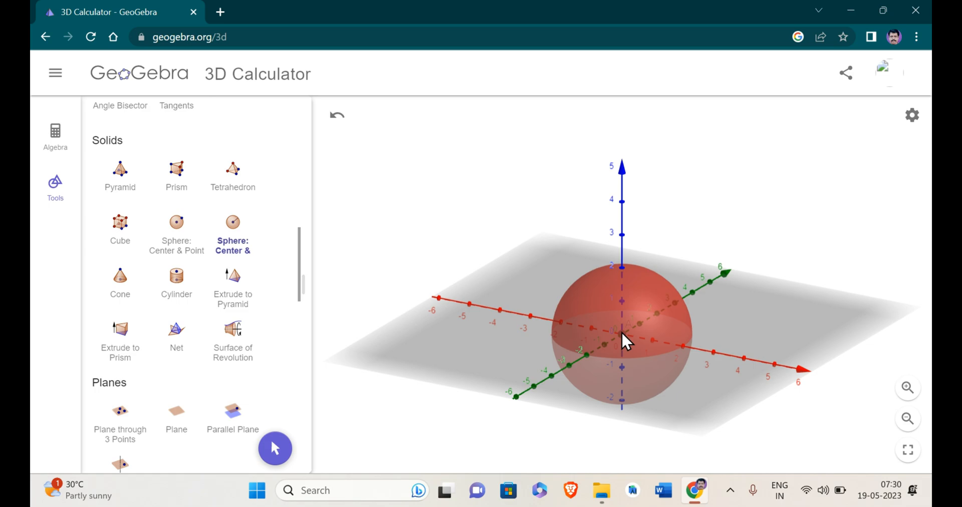
Add a second sphere of radius 2 on the base plane's negative-x side and a smaller third sphere on its positive-x side
{"action": "left_click", "coordinate": [542, 269]}
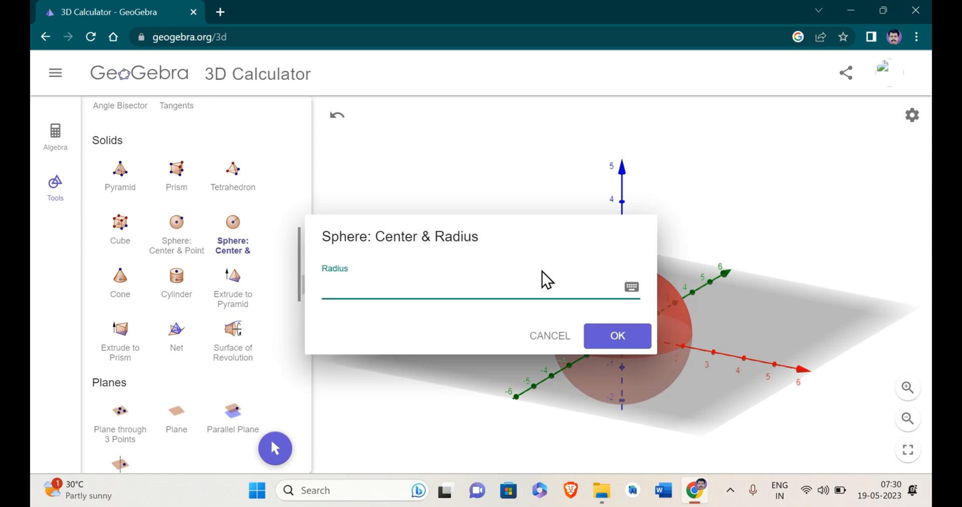
{"action": "type", "text": "2"}
{"action": "left_click", "coordinate": [616, 336]}
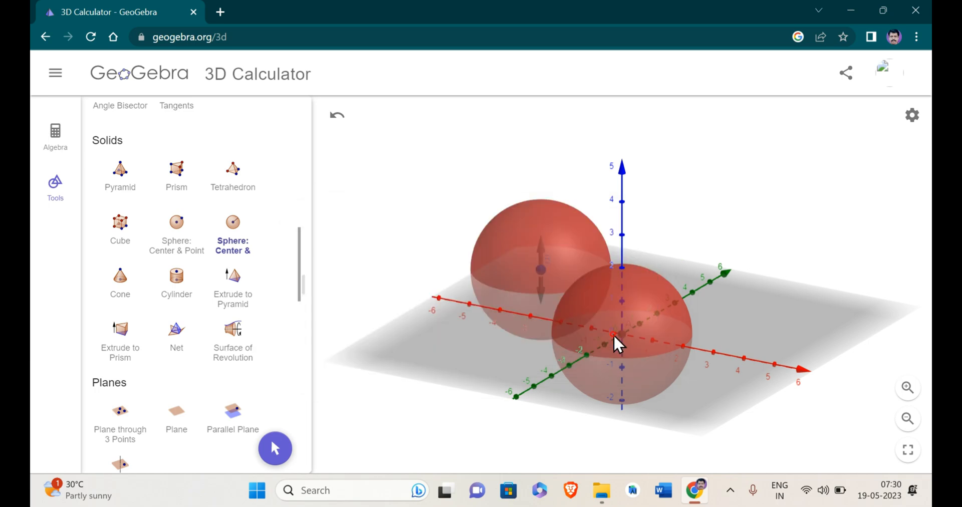
{"action": "left_click", "coordinate": [787, 309]}
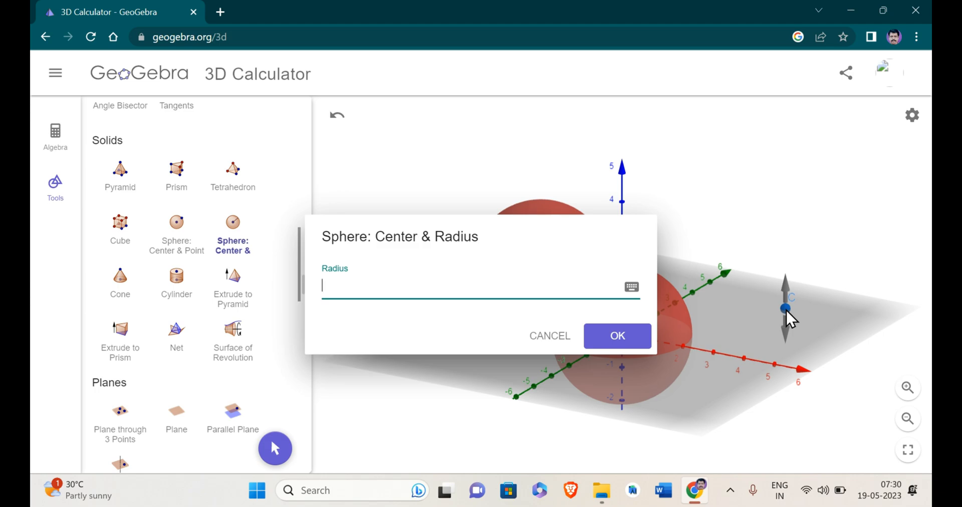
{"action": "left_click", "coordinate": [624, 337]}
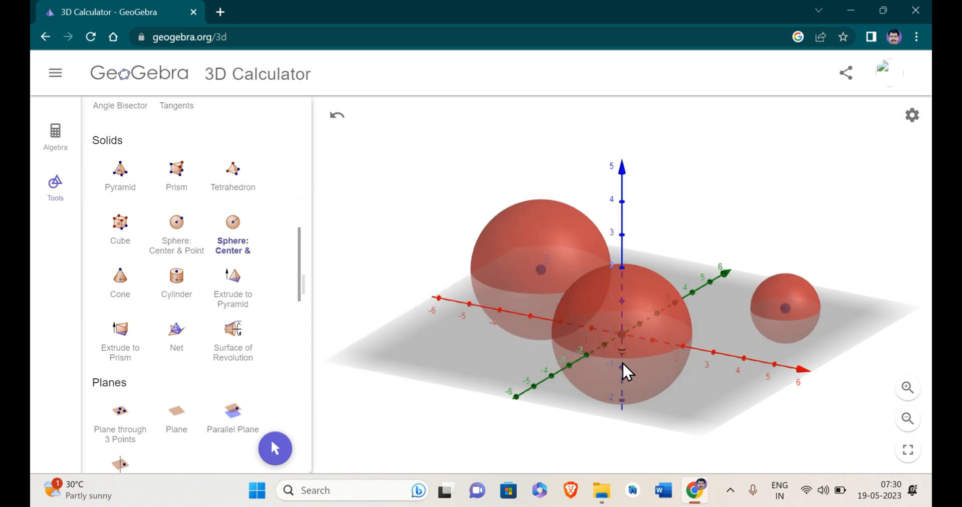
{"action": "left_click", "coordinate": [275, 449]}
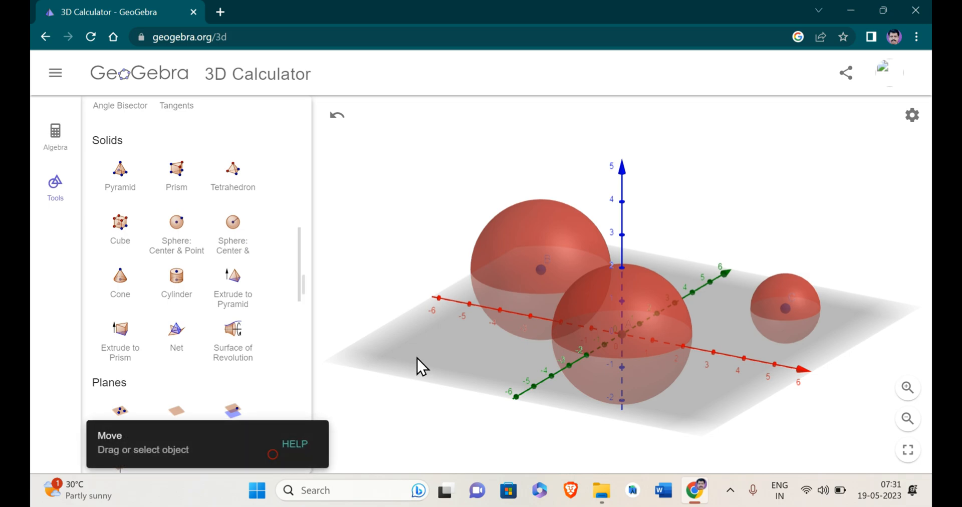
{"action": "left_click_drag", "start_coordinate": [417, 351], "coordinate": [461, 357]}
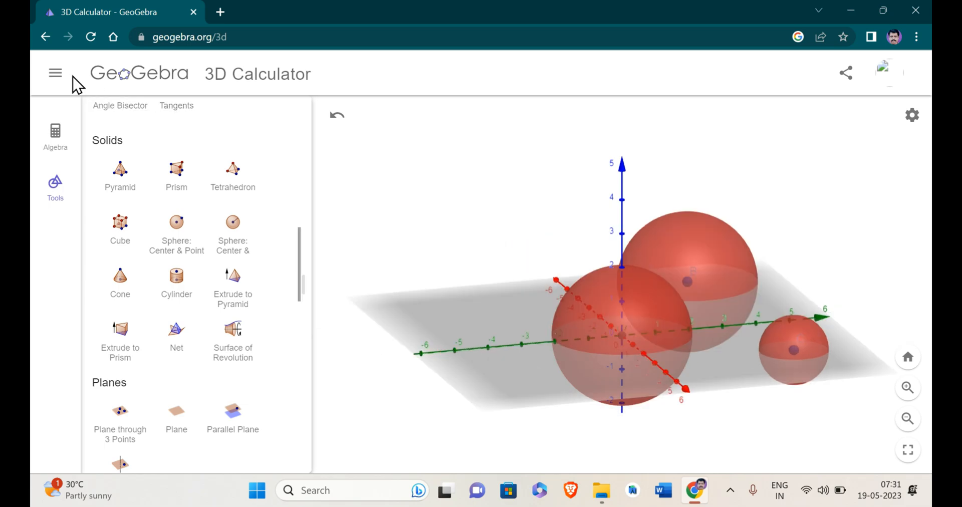
Clear the construction with the three spheres without saving it
{"action": "left_click", "coordinate": [55, 75]}
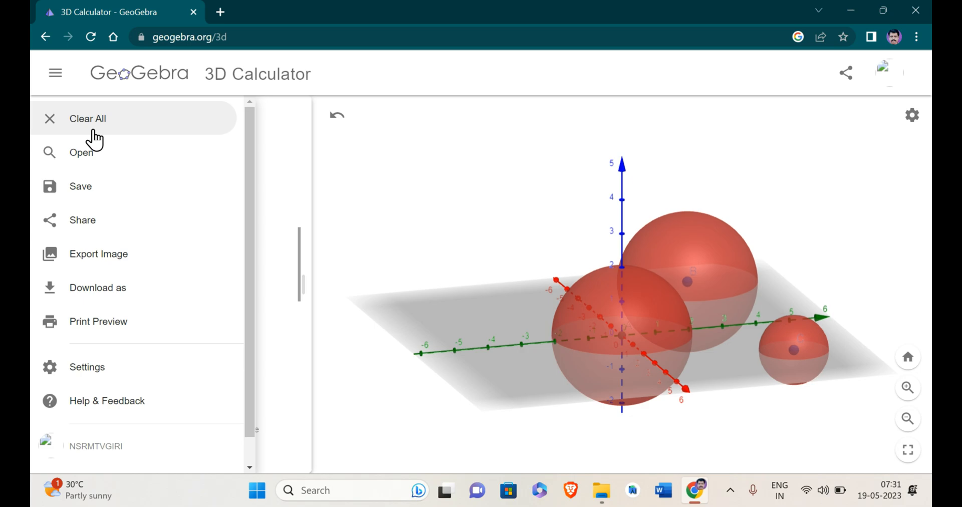
{"action": "left_click", "coordinate": [93, 131]}
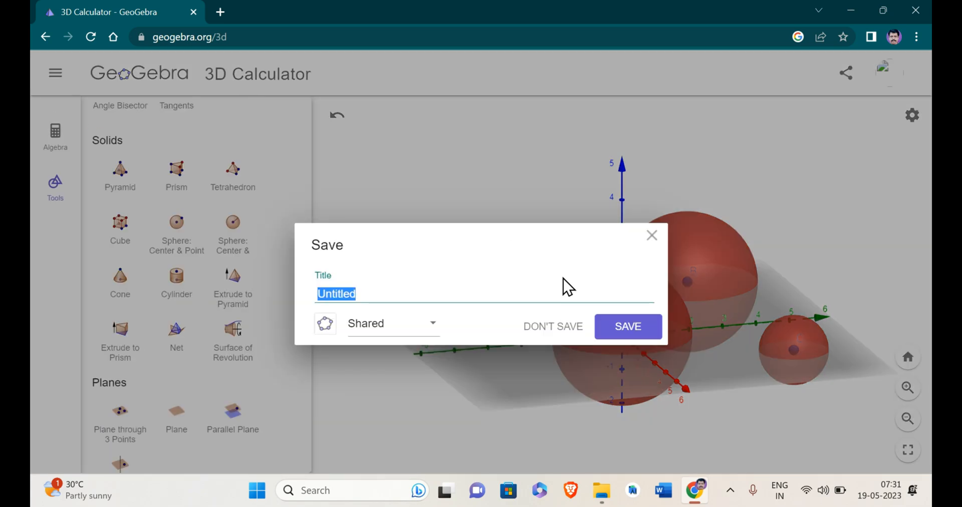
{"action": "left_click", "coordinate": [569, 330]}
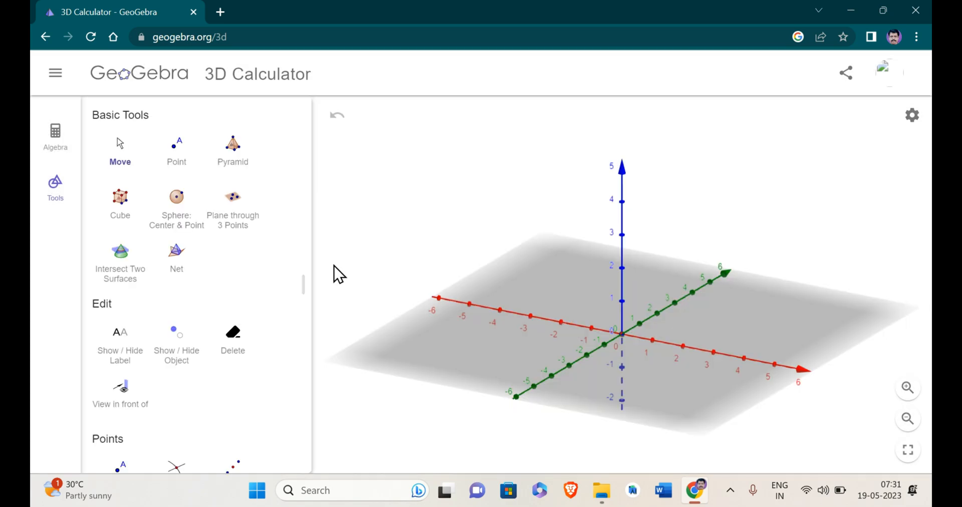
Create a cone of radius 3 with its bottom point at the origin and its top point at about 3 on the vertical axis
{"action": "scroll", "coordinate": [179, 204], "scroll_direction": "down", "scroll_amount": 10}
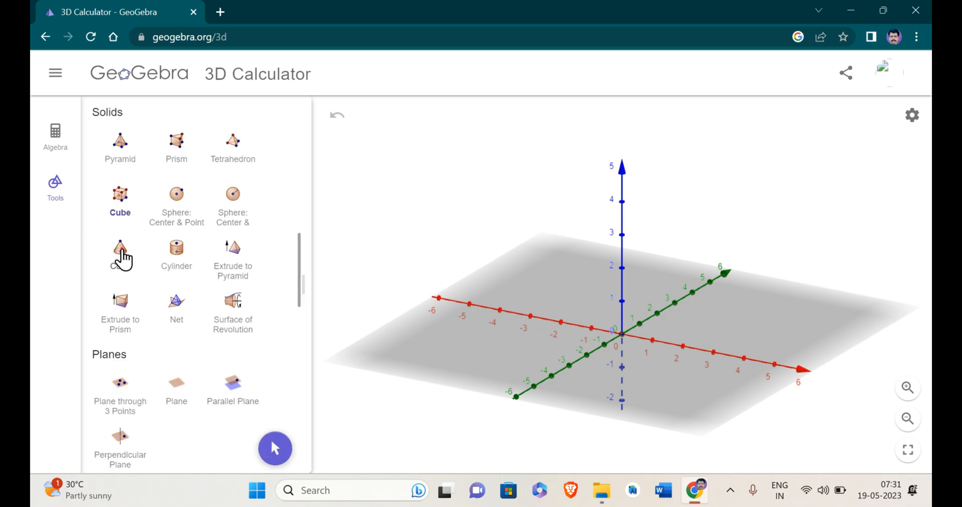
{"action": "left_click", "coordinate": [122, 260]}
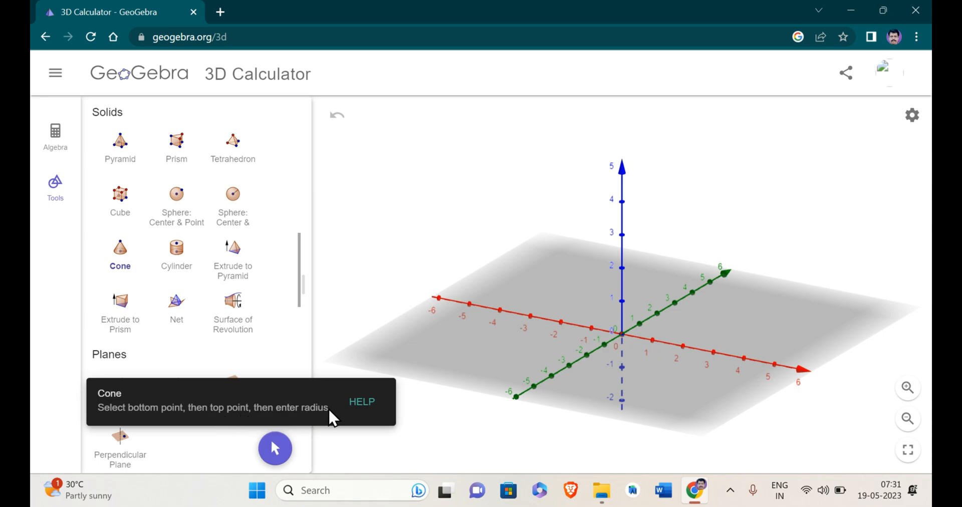
{"action": "left_click", "coordinate": [623, 329]}
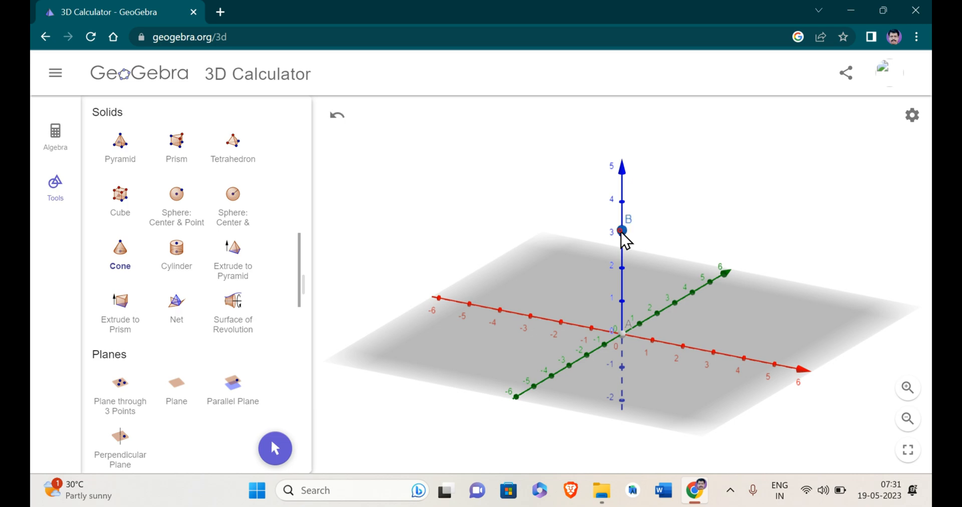
{"action": "left_click", "coordinate": [621, 231]}
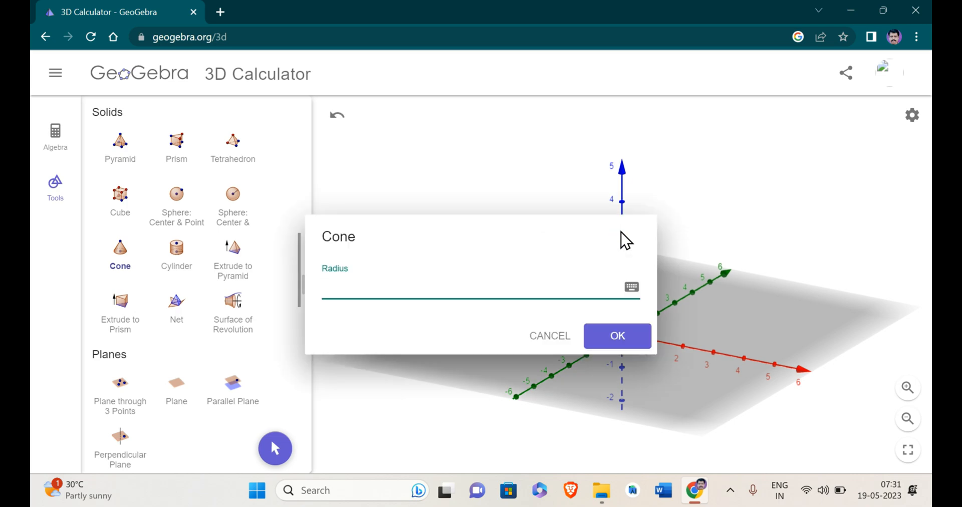
{"action": "type", "text": "3"}
{"action": "left_click", "coordinate": [634, 345]}
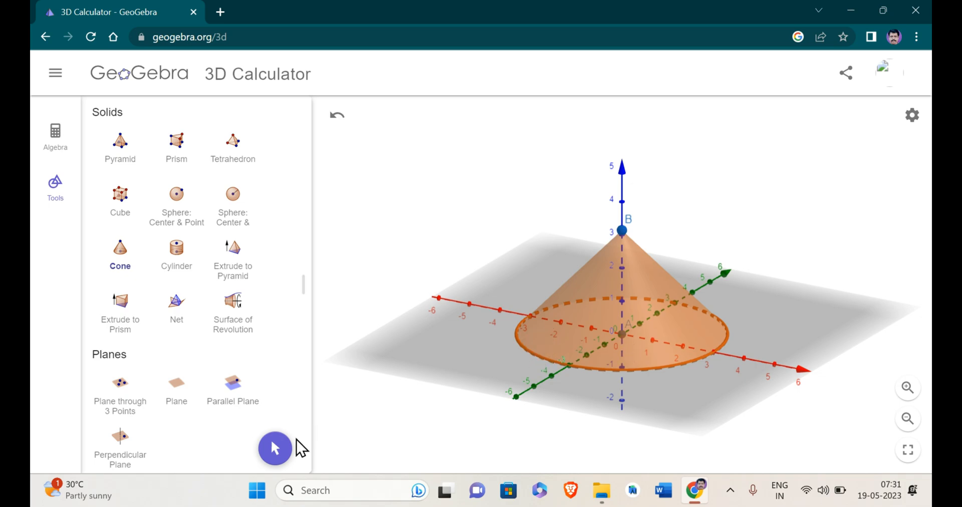
Recolour the cone's lateral surface light red, and undo back to only its bottom and top points
{"action": "left_click", "coordinate": [275, 450]}
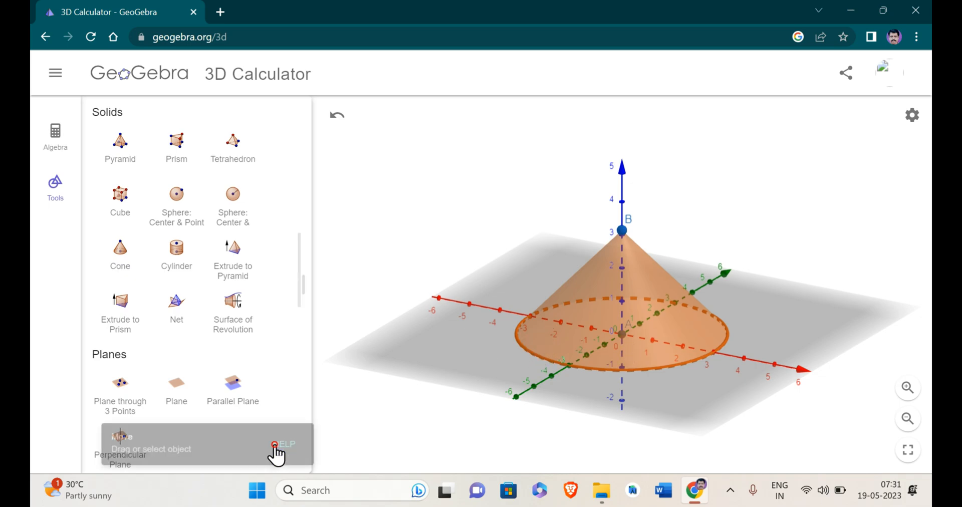
{"action": "left_click", "coordinate": [602, 317]}
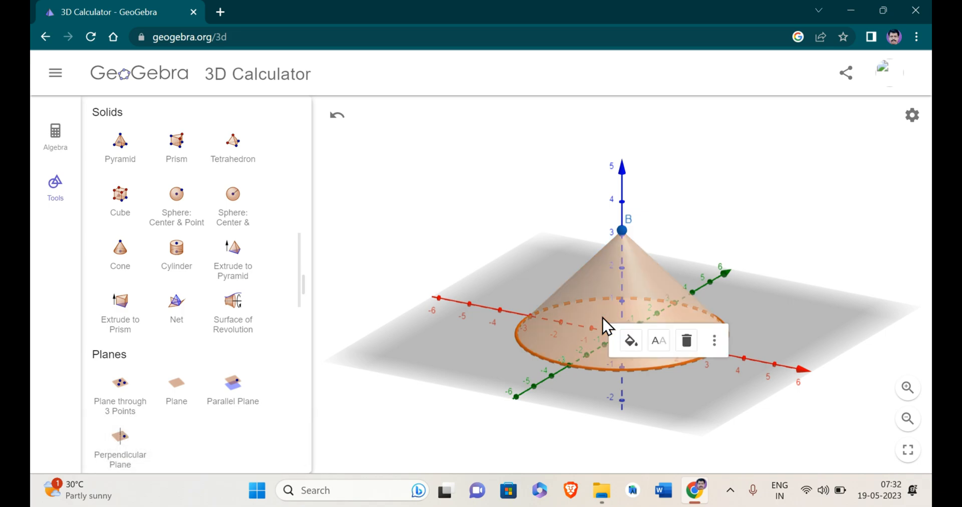
{"action": "left_click", "coordinate": [632, 343]}
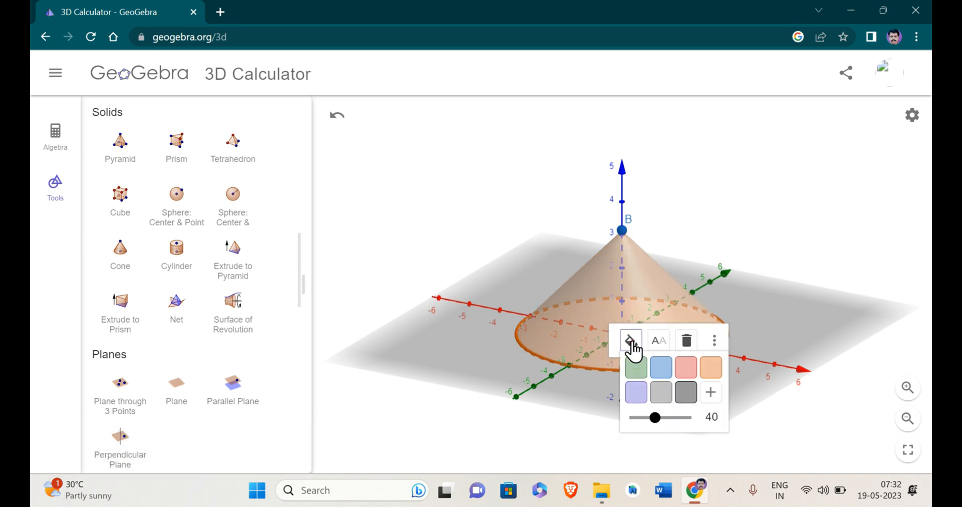
{"action": "left_click", "coordinate": [685, 367]}
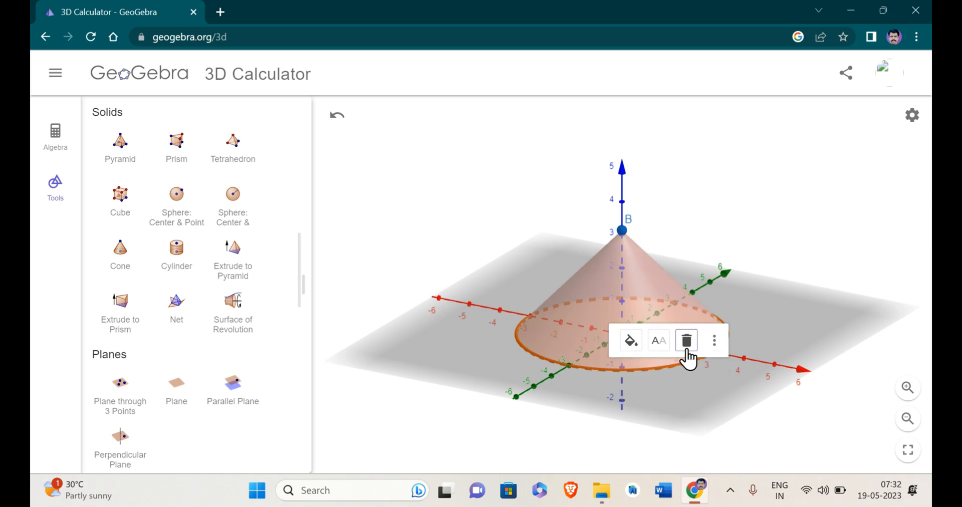
{"action": "left_click", "coordinate": [337, 116]}
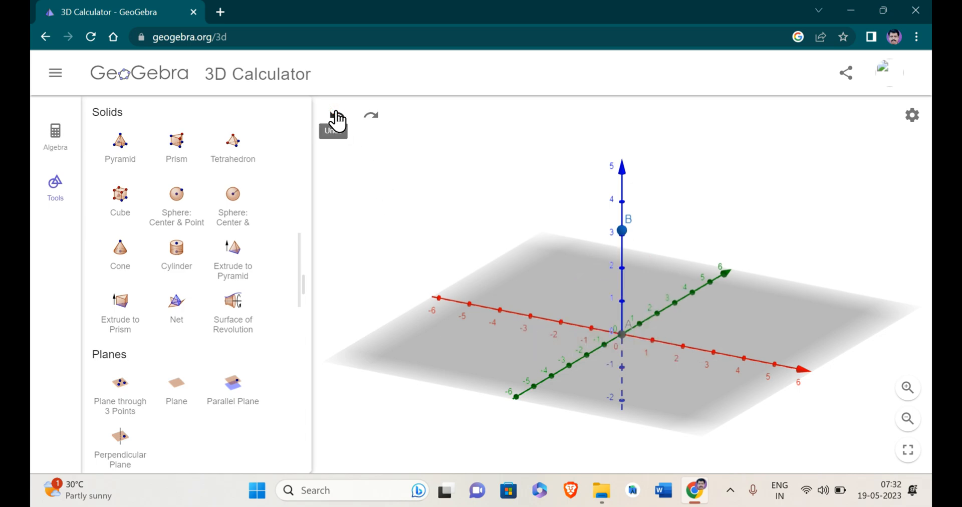
Create a cylinder of radius 3 from the existing point at the origin to the point above it on the vertical axis
{"action": "left_click", "coordinate": [183, 250]}
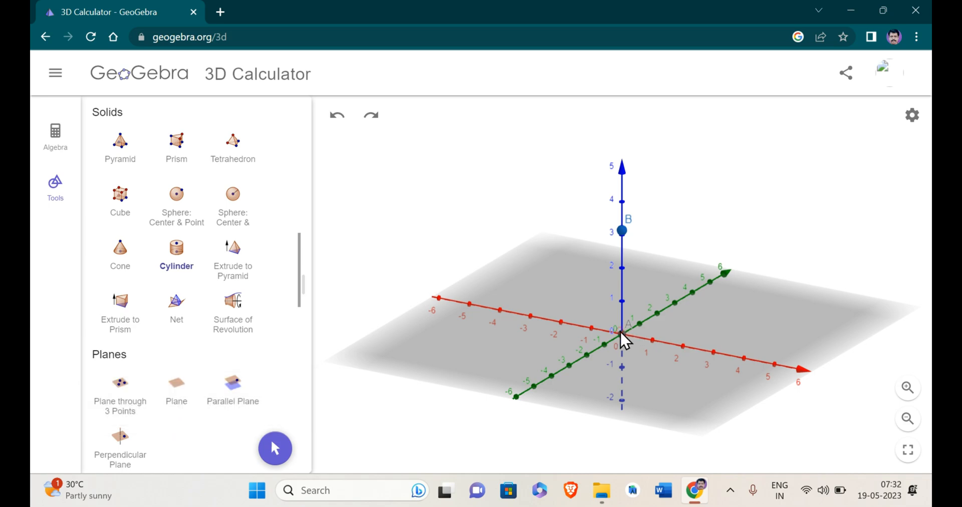
{"action": "left_click", "coordinate": [622, 232]}
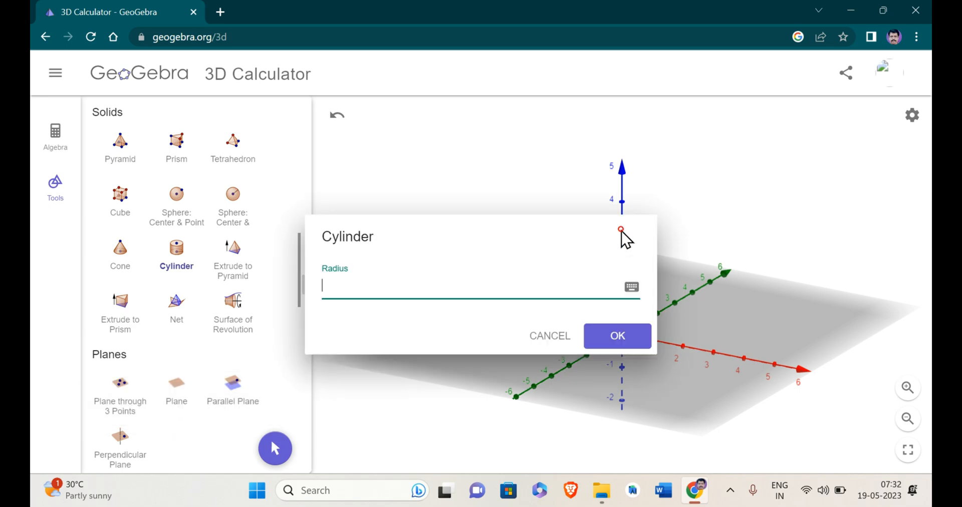
{"action": "type", "text": "3"}
{"action": "left_click", "coordinate": [623, 339]}
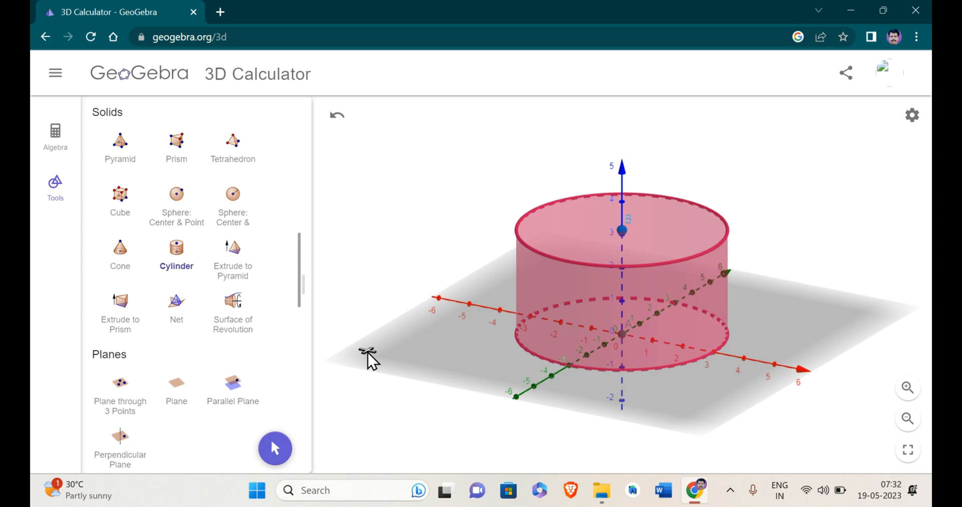
{"action": "scroll", "coordinate": [617, 291], "scroll_direction": "up", "scroll_amount": 5}
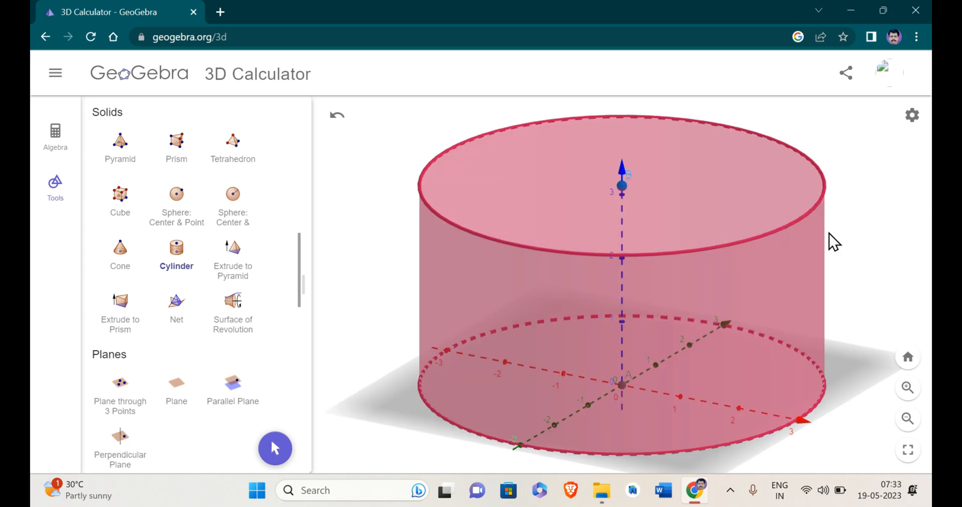